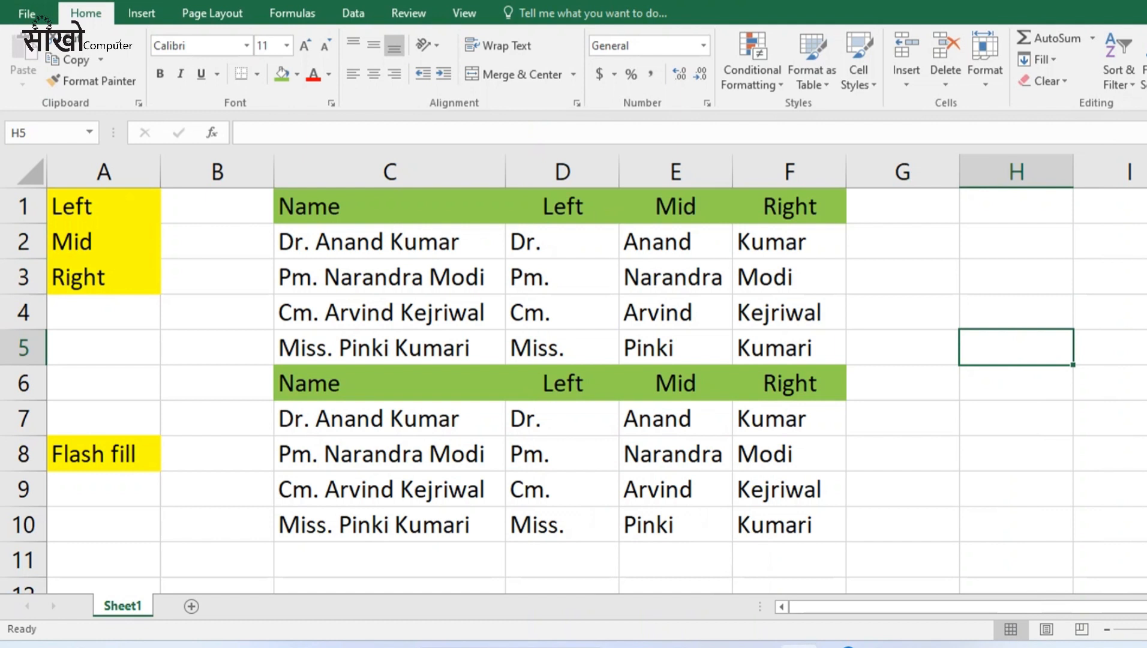
Examine the LEFT, MID and RIGHT formulas in D2:F5 and the Flash Fill entries in the lower table.
left_click(562, 242)
key("F2")
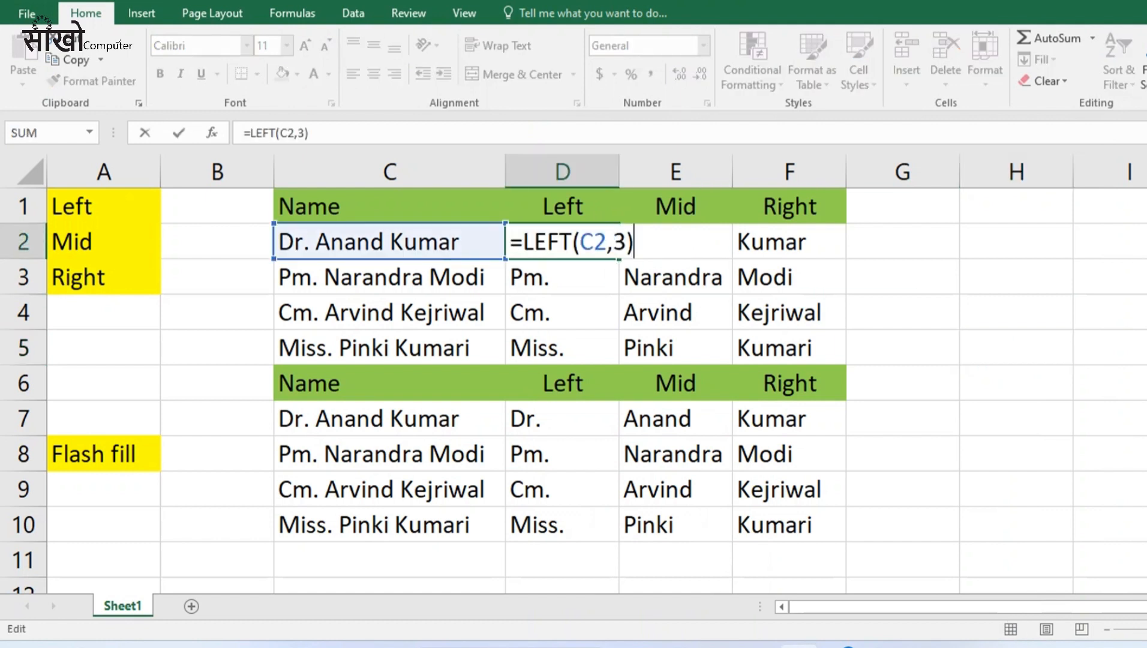
key("Return")
key("Up")
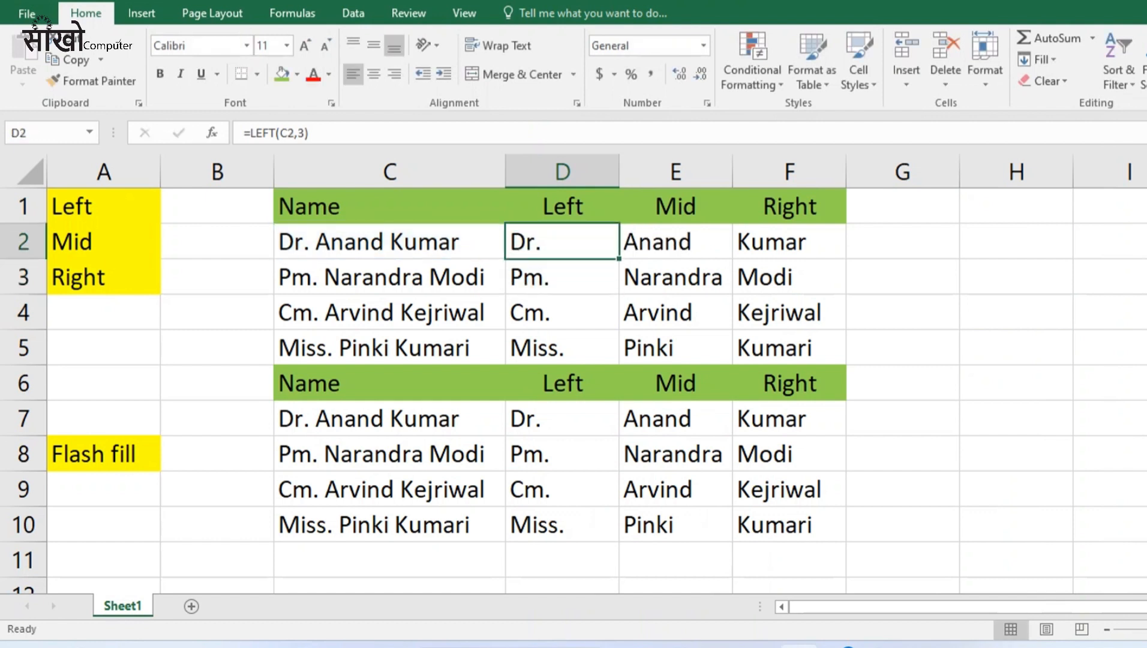
key("Right")
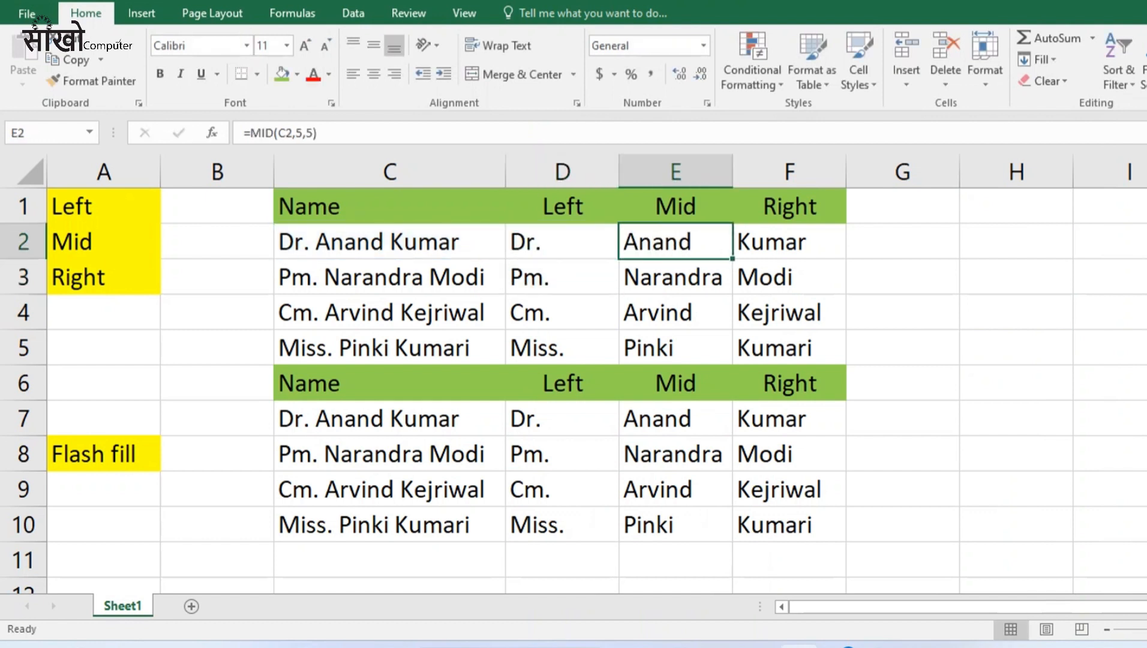
key("Left")
key("shift+Down")
key("shift+Down")
key("shift+Down")
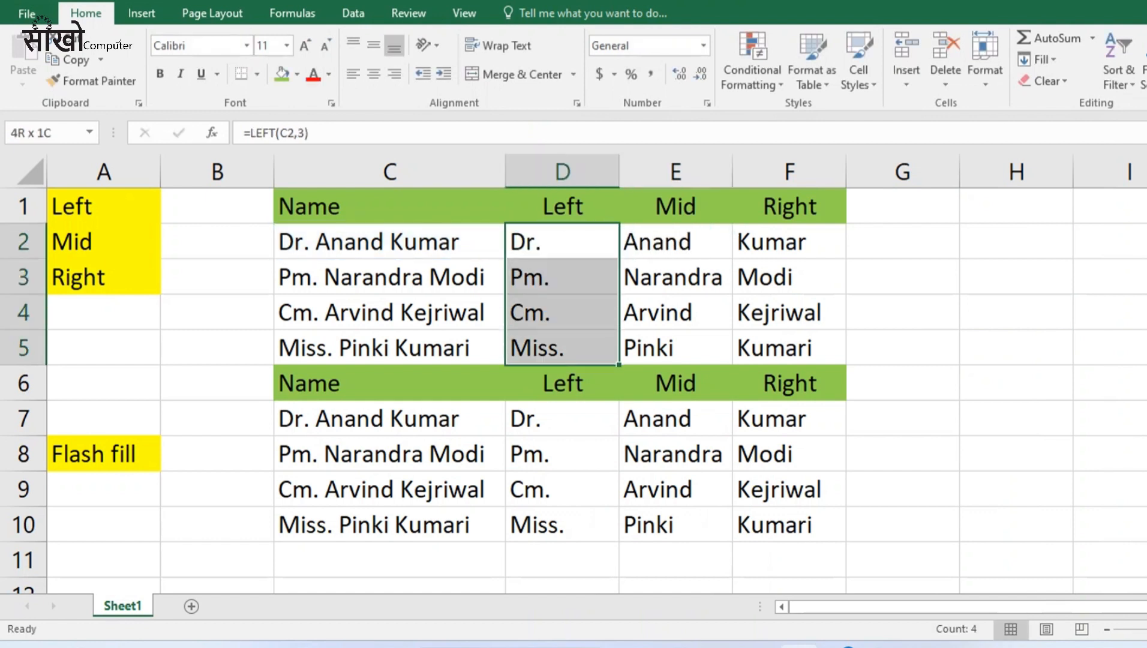
key("Right")
key("shift+Down")
key("shift+Down")
key("shift+Down")
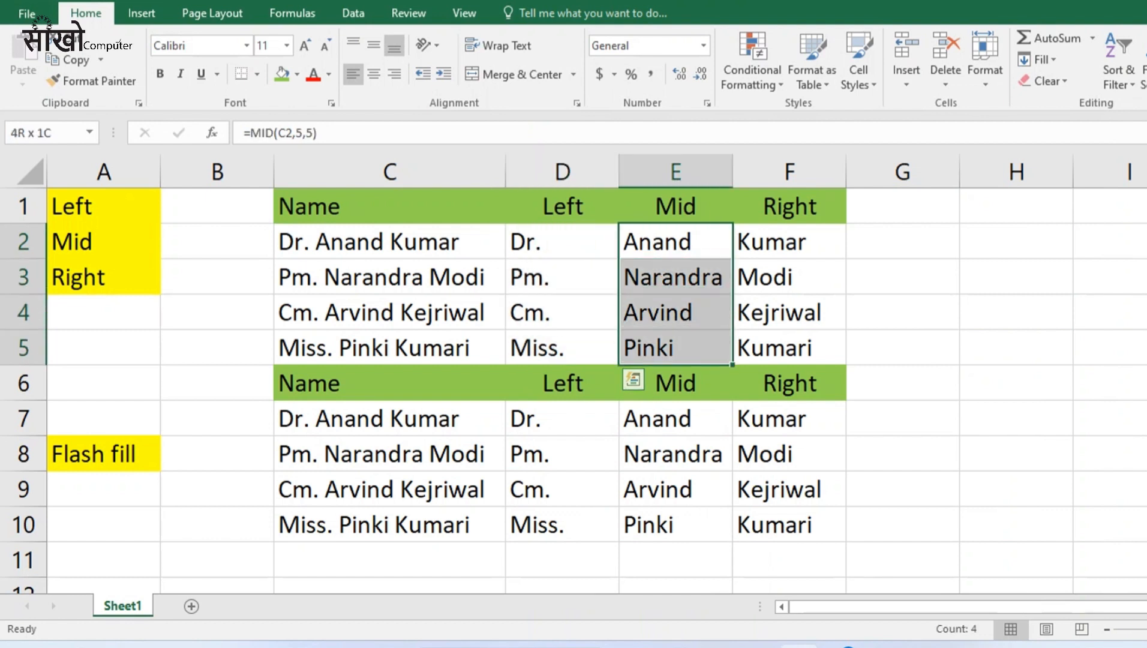
key("Right")
key("shift+Down")
key("shift+Down")
key("shift+Down")
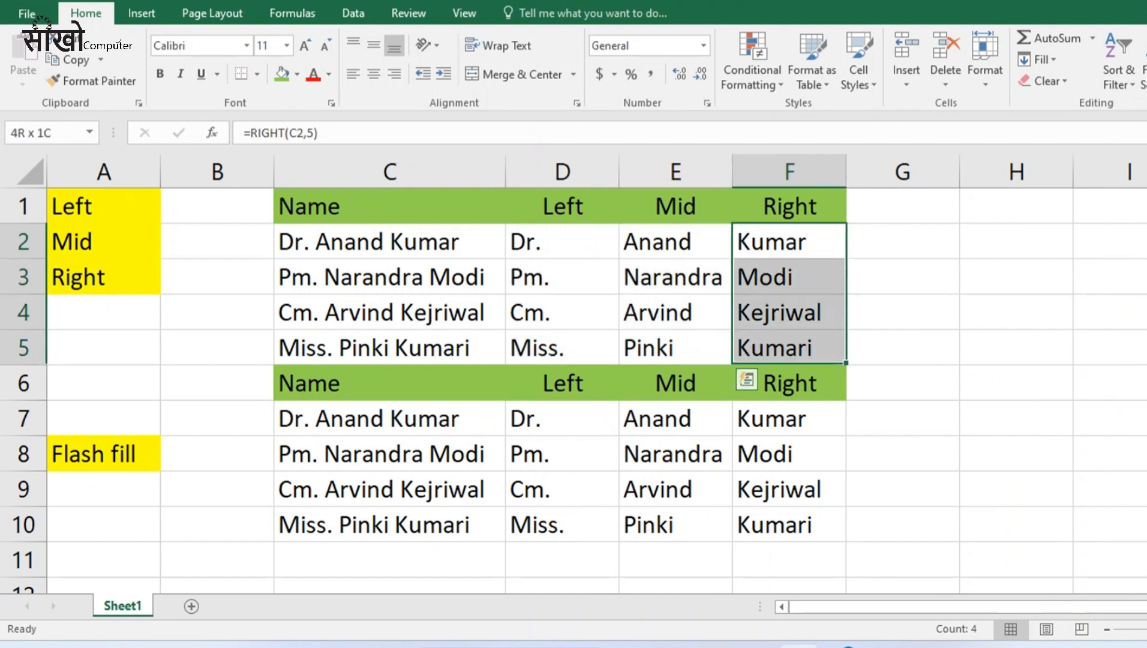
left_click(673, 453)
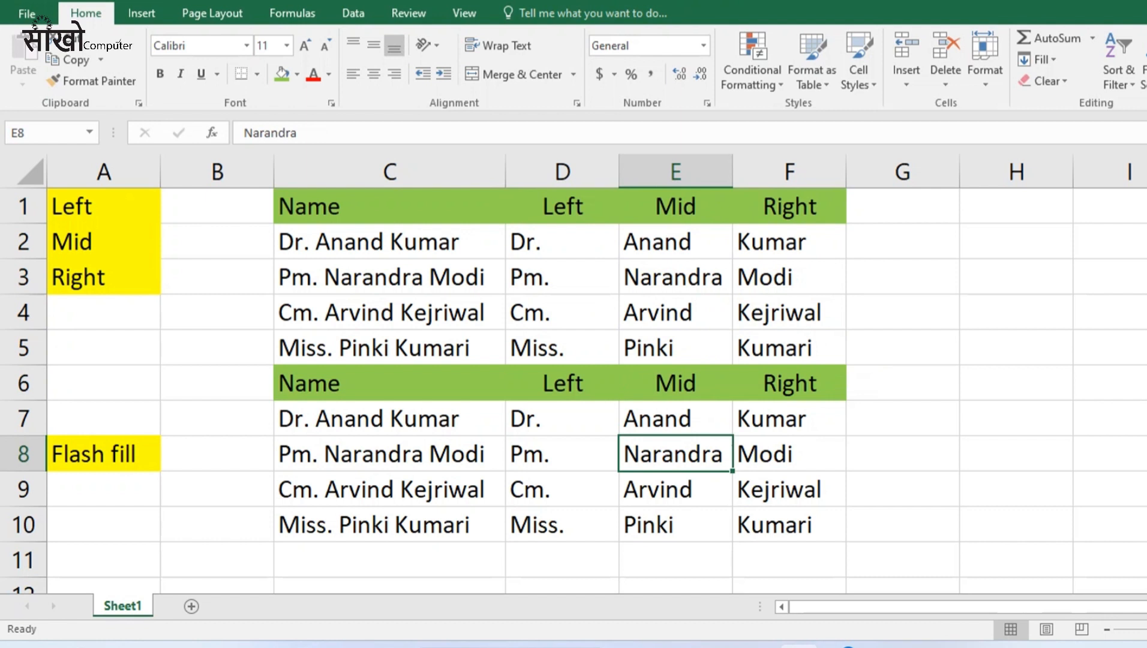
left_click(96, 453)
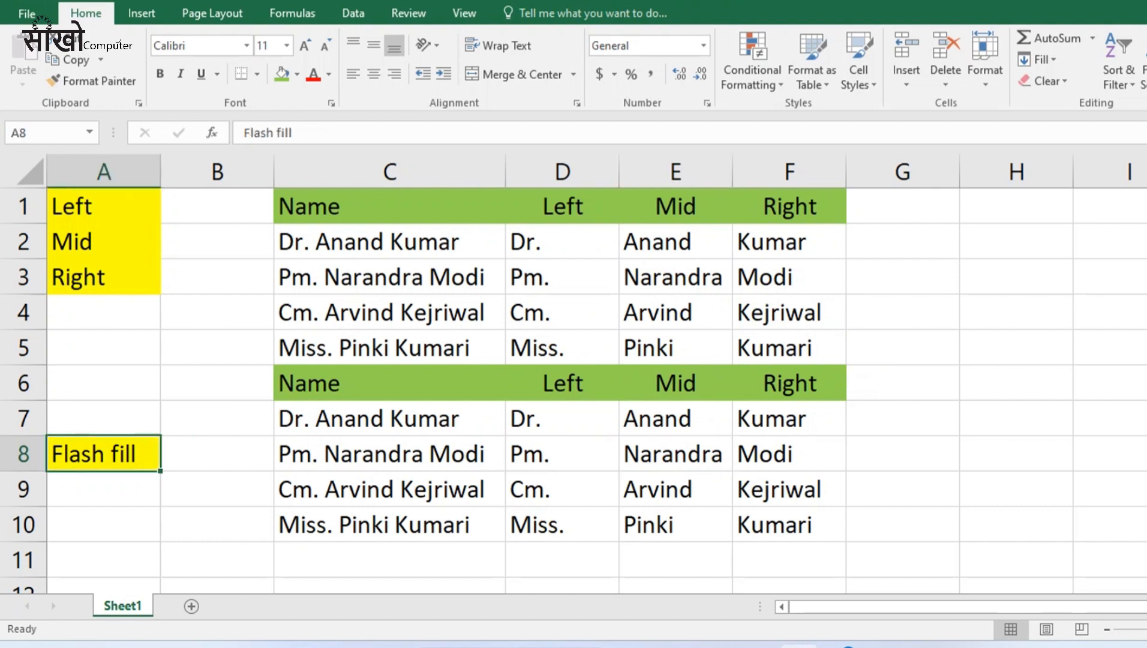
left_click(675, 418)
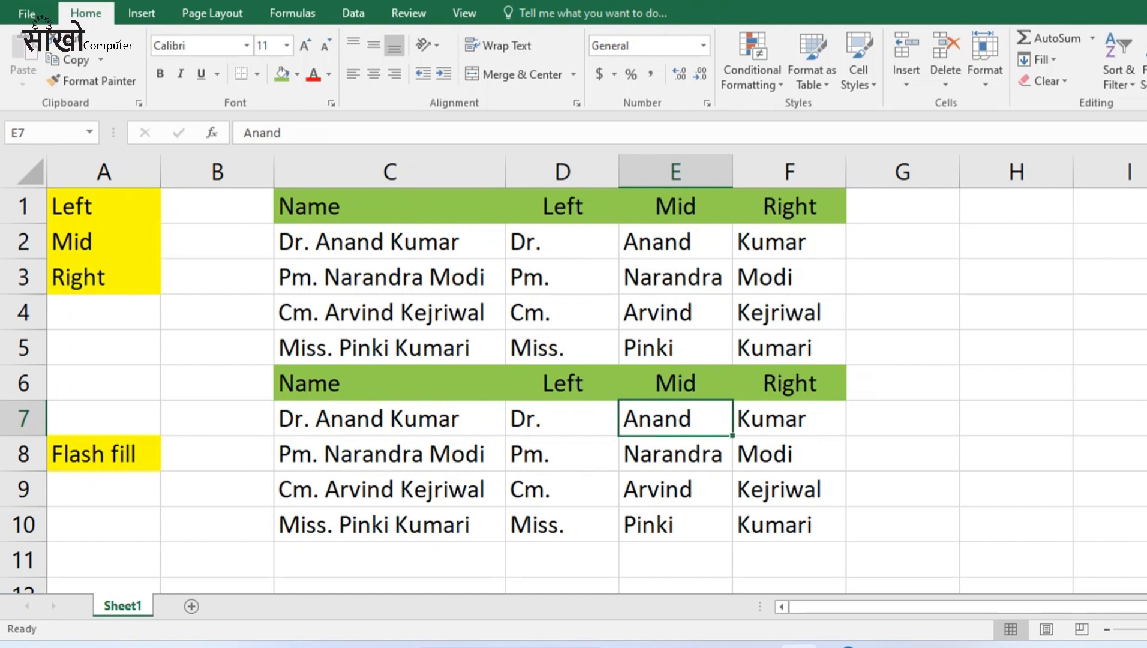
Clear the extracted name parts from D2:F5 in the upper table.
left_click(562, 241)
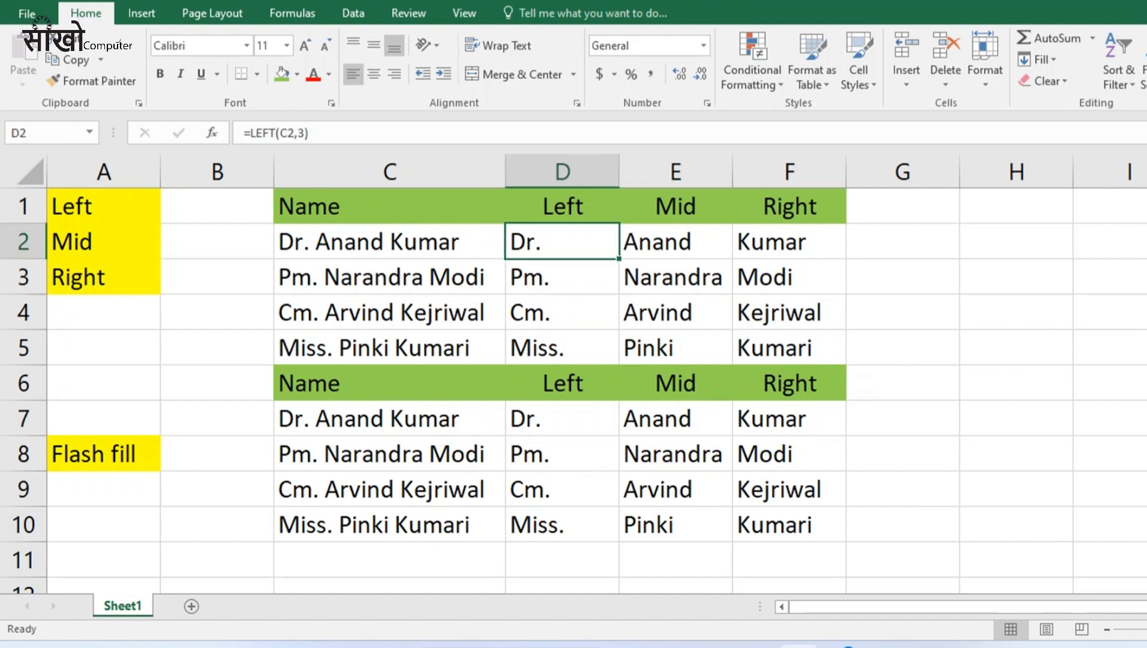
double_click(562, 241)
left_click(672, 277)
left_click_drag(562, 241, 788, 347)
type("\\")
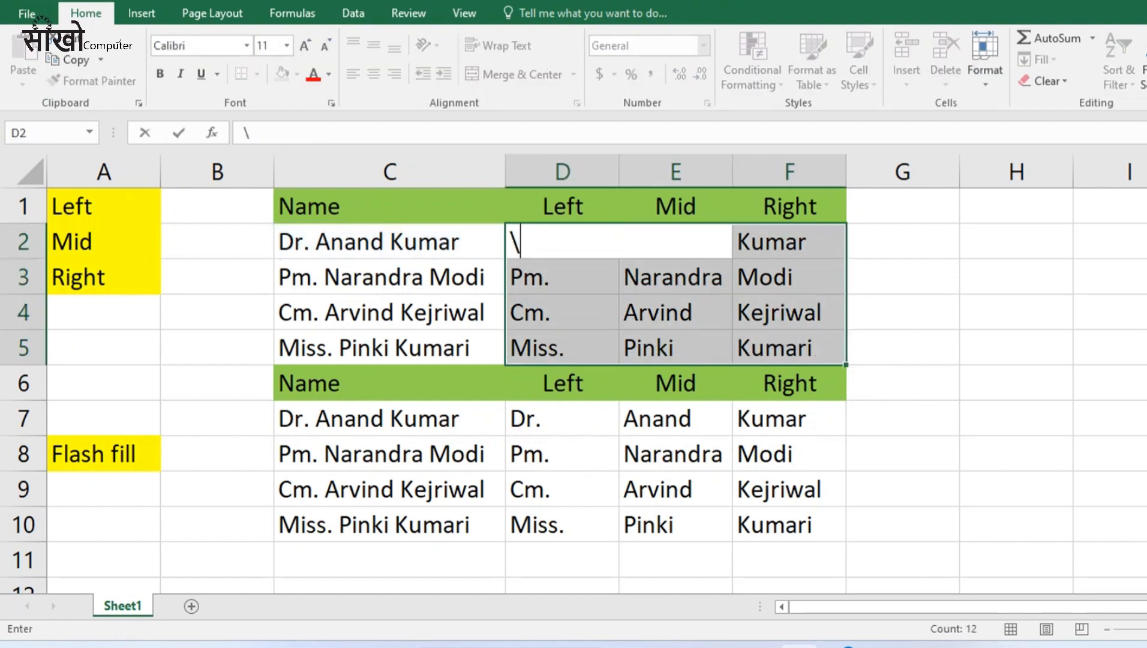
key("BackSpace")
key("Return")
key("Delete")
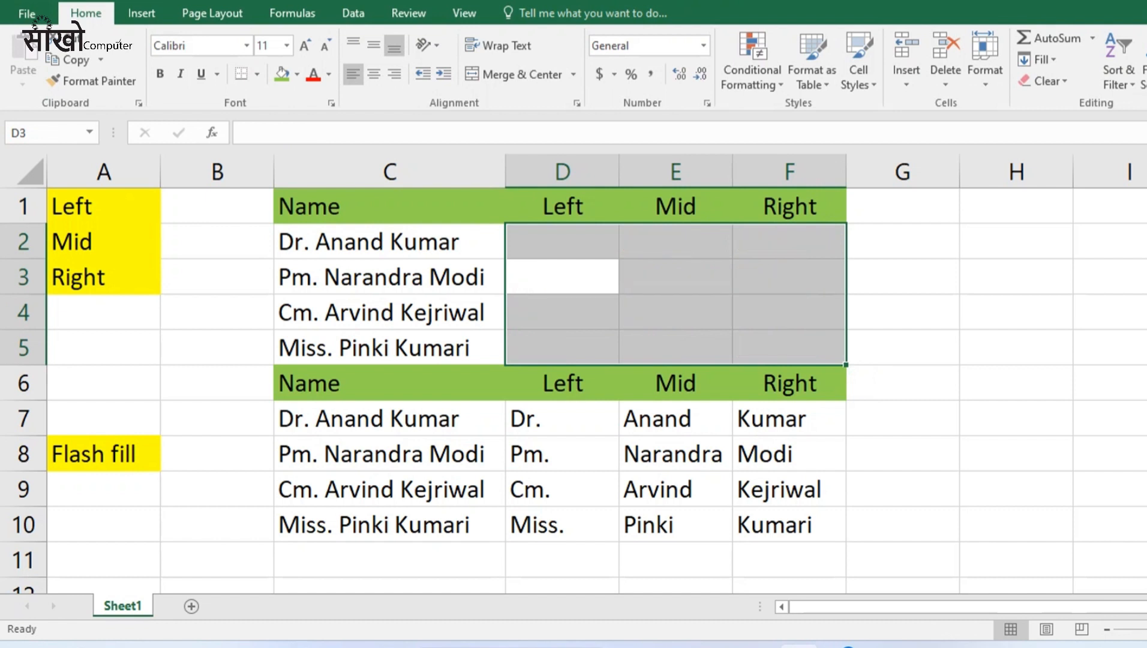
Enter =LEFT(C2,3) in D2 and fill the formula down through D5.
left_click(562, 241)
left_click(562, 277)
left_click(562, 241)
type("=lef")
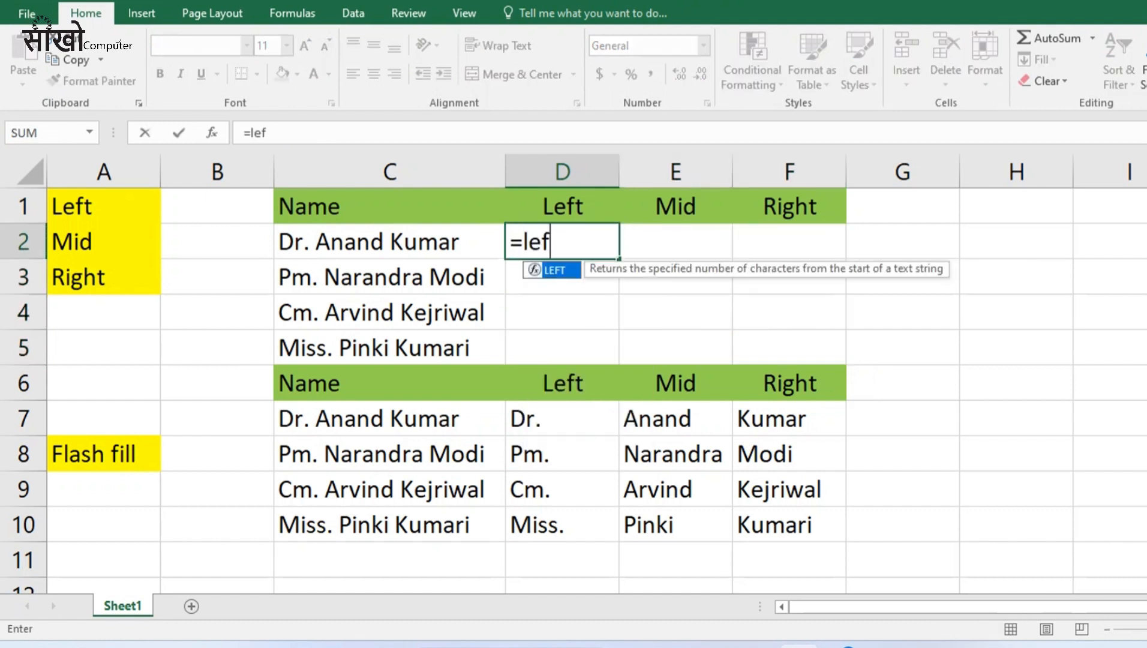
key("Tab")
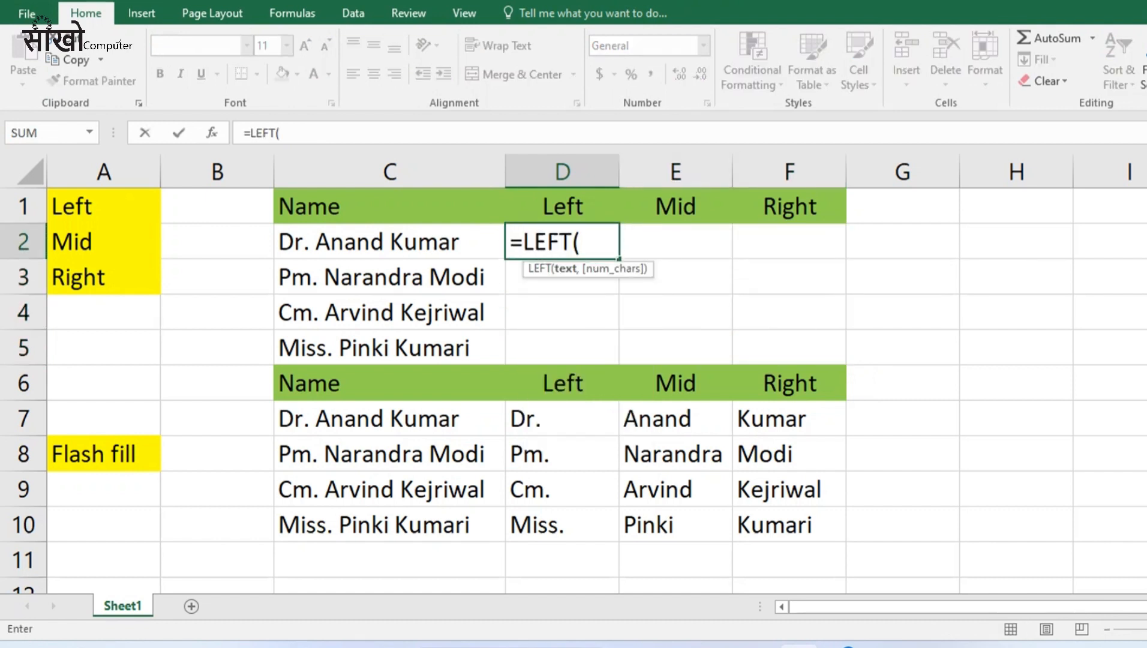
key("Left")
type(",")
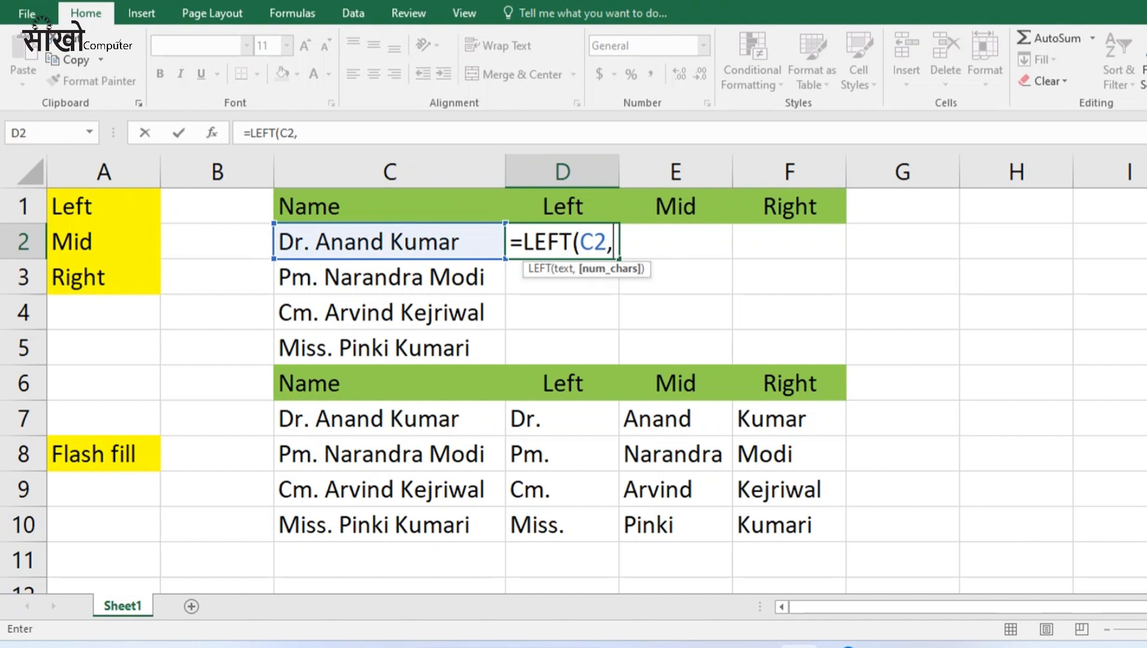
type("3)")
key("ctrl+Return")
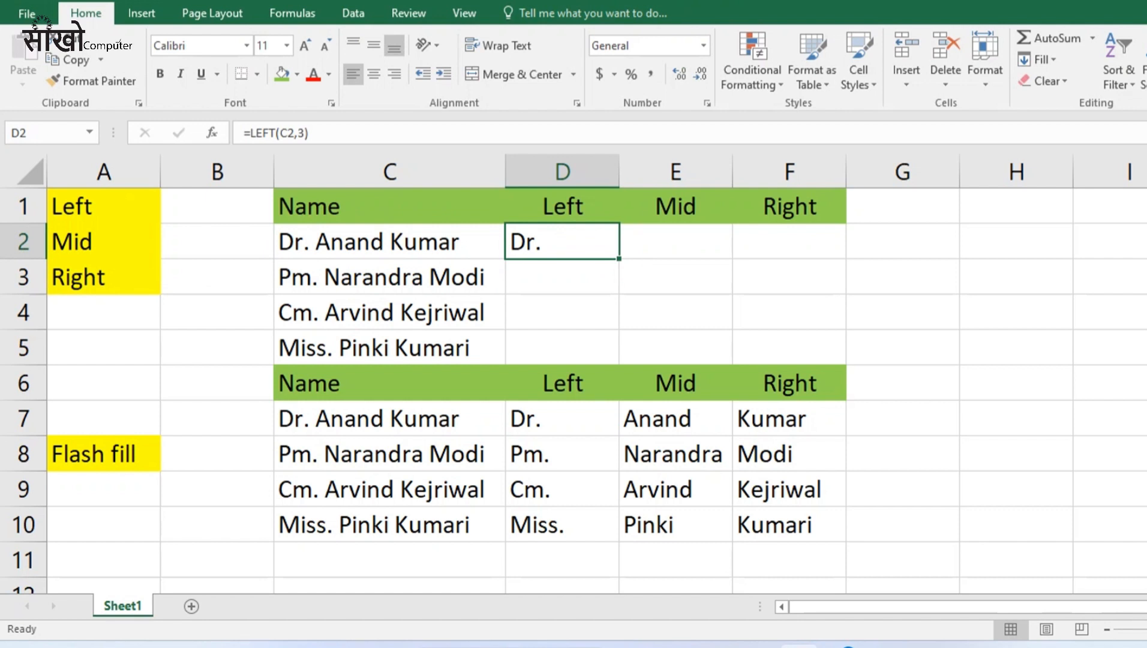
left_click_drag(619, 258, 619, 360)
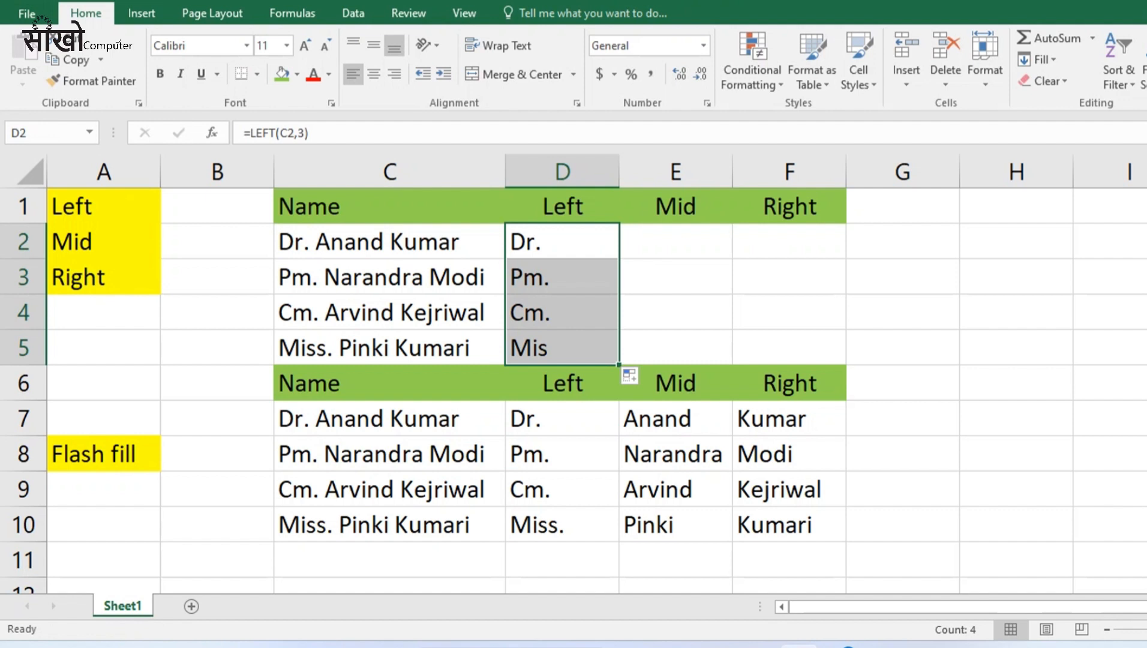
Set the number of characters in D5's LEFT formula to 5.
left_click(562, 347)
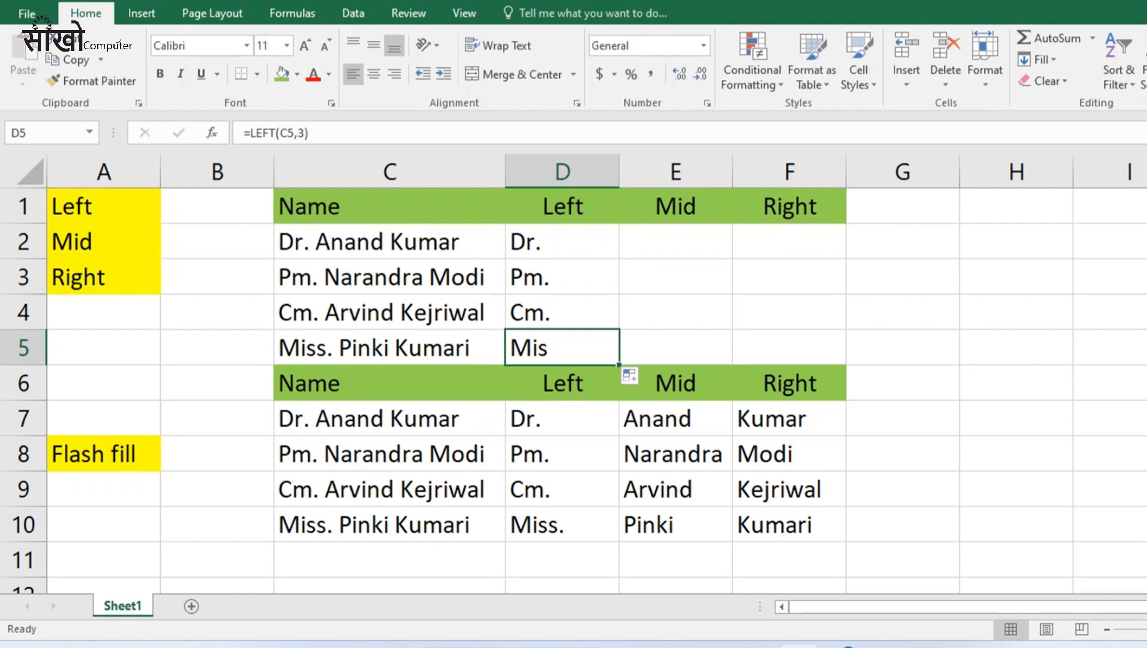
key("F2")
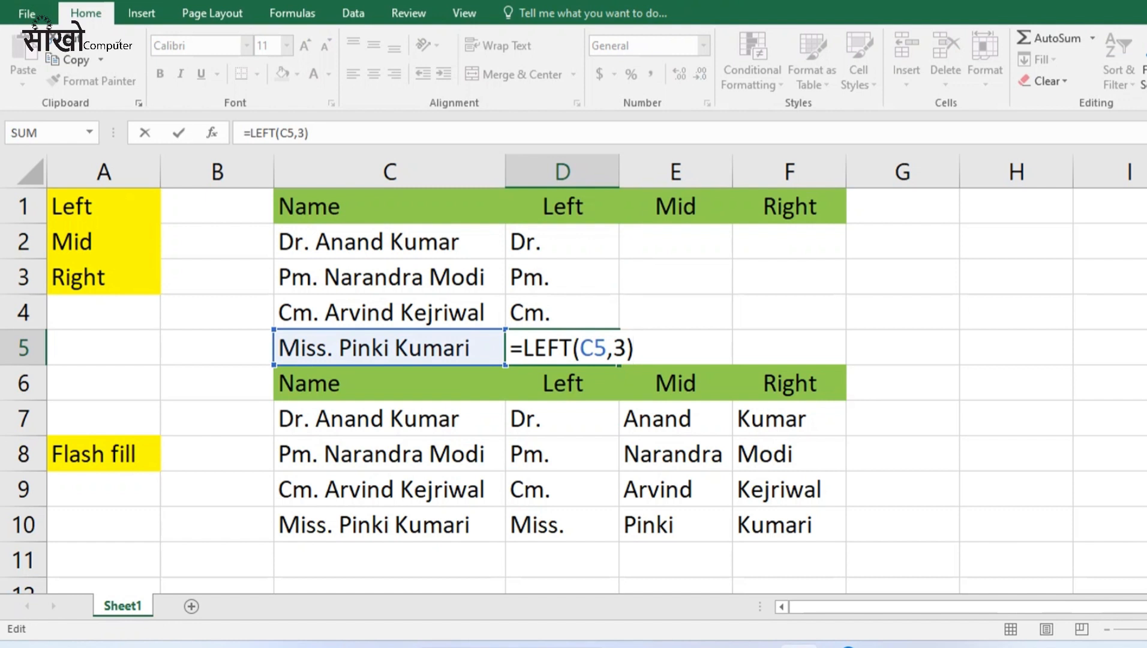
key("Left")
key("BackSpace")
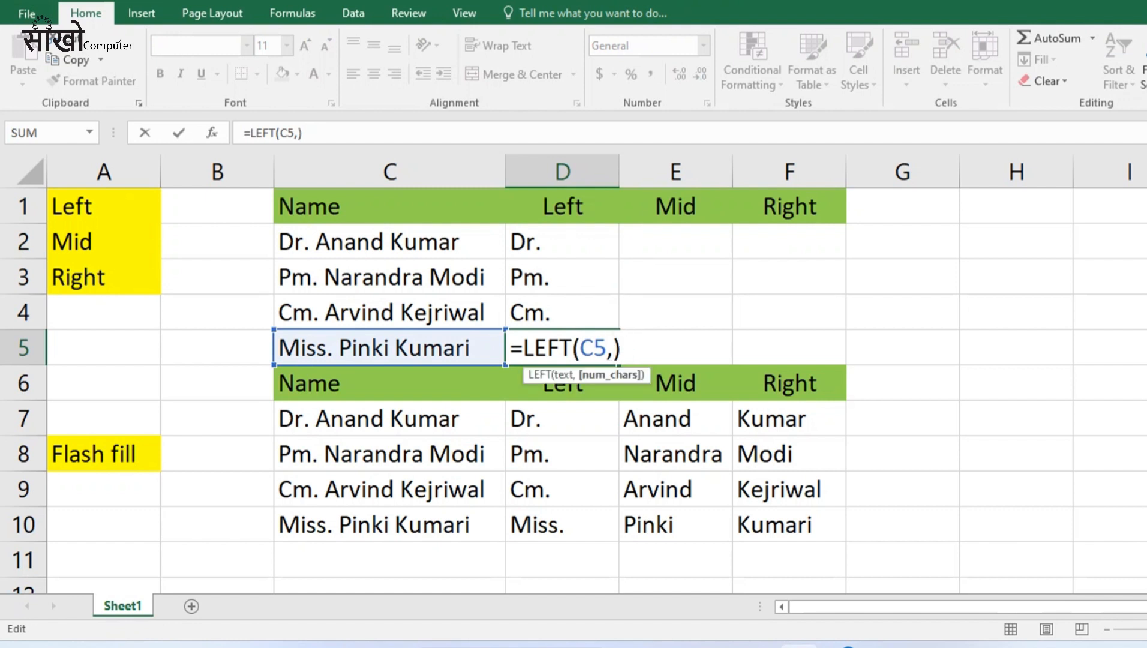
type("5")
key("Return")
key("Up")
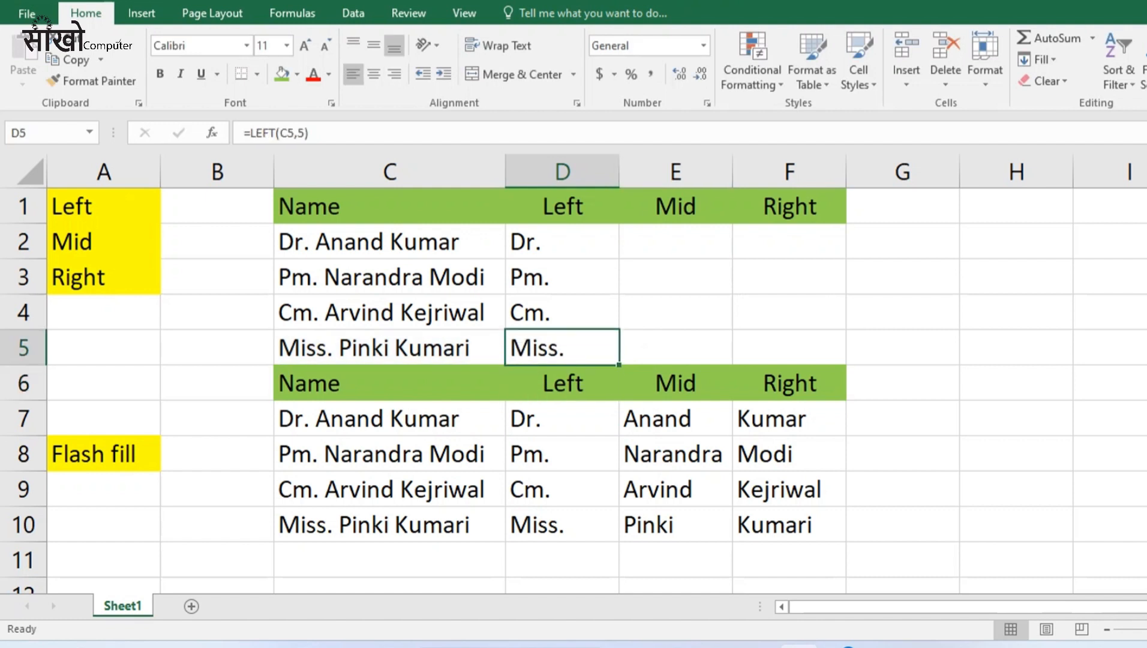
Enter =MID(C2,5,5) in E2 to extract the middle part of the name in C2.
left_click(675, 241)
type("=mid")
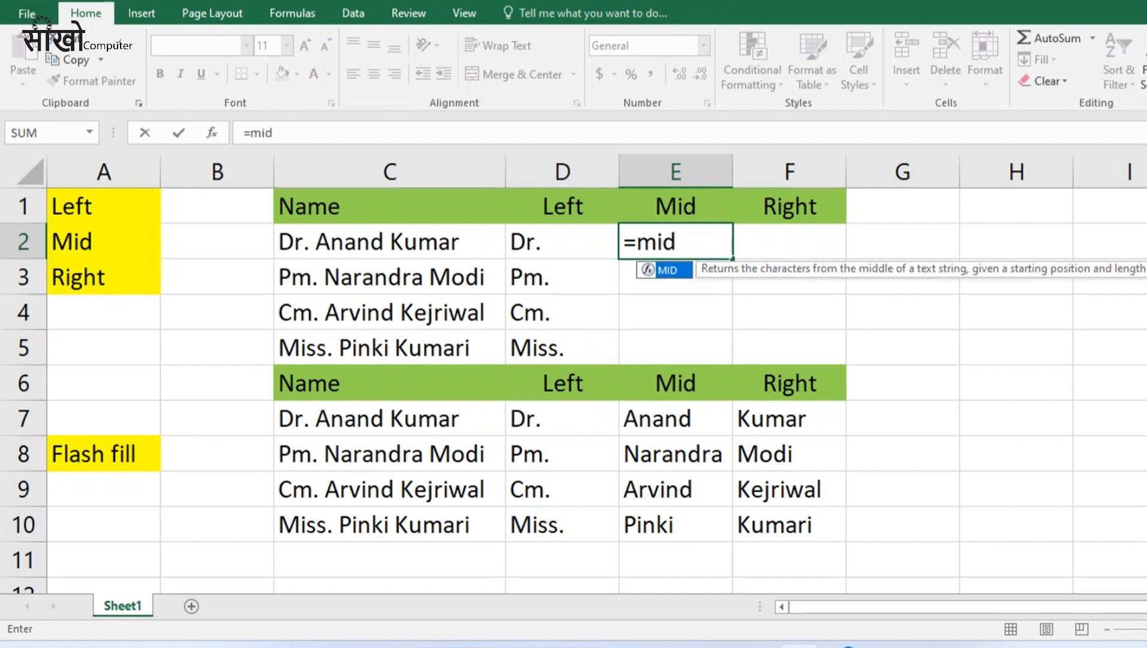
key("Tab")
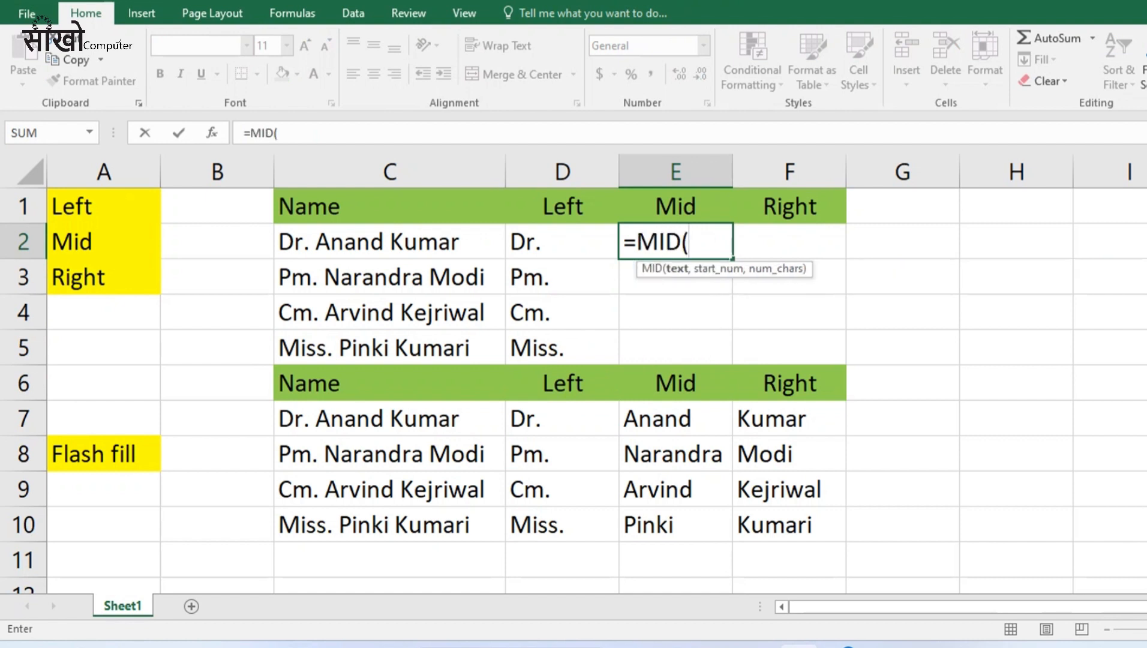
left_click(390, 241)
type(",")
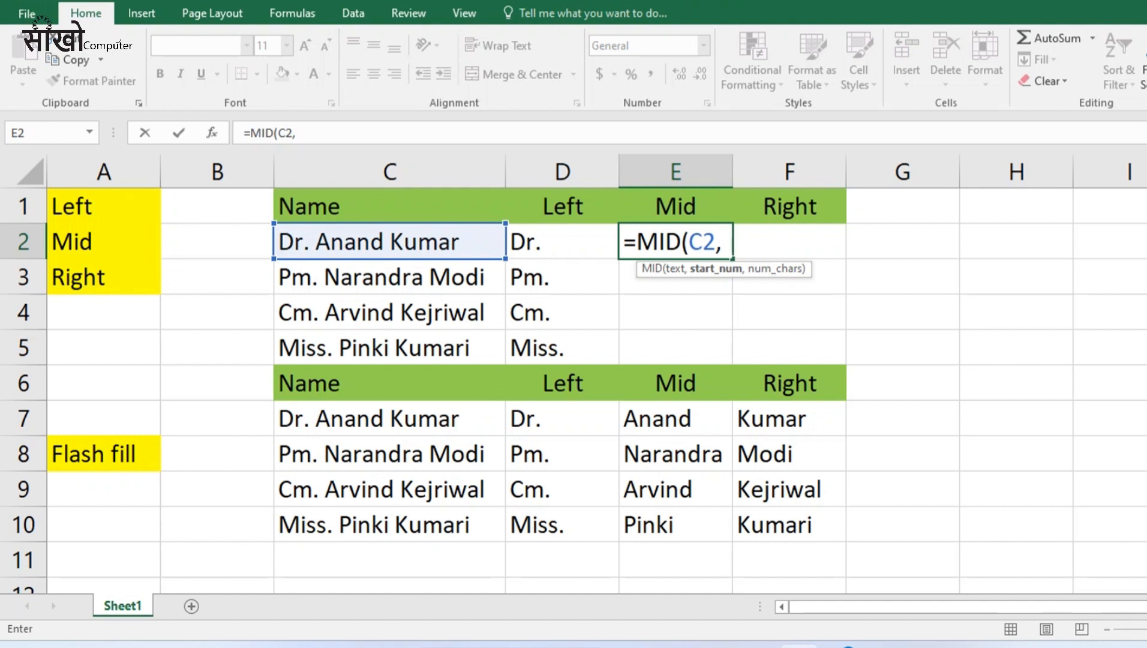
type("5,")
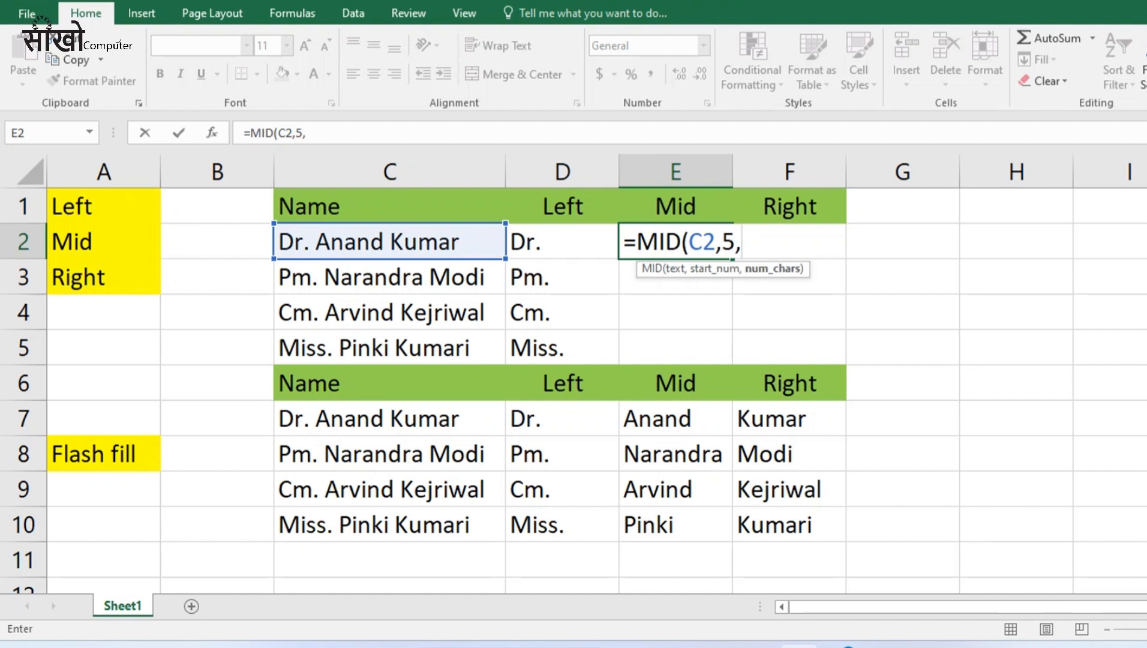
type("5)")
key("ctrl+Return")
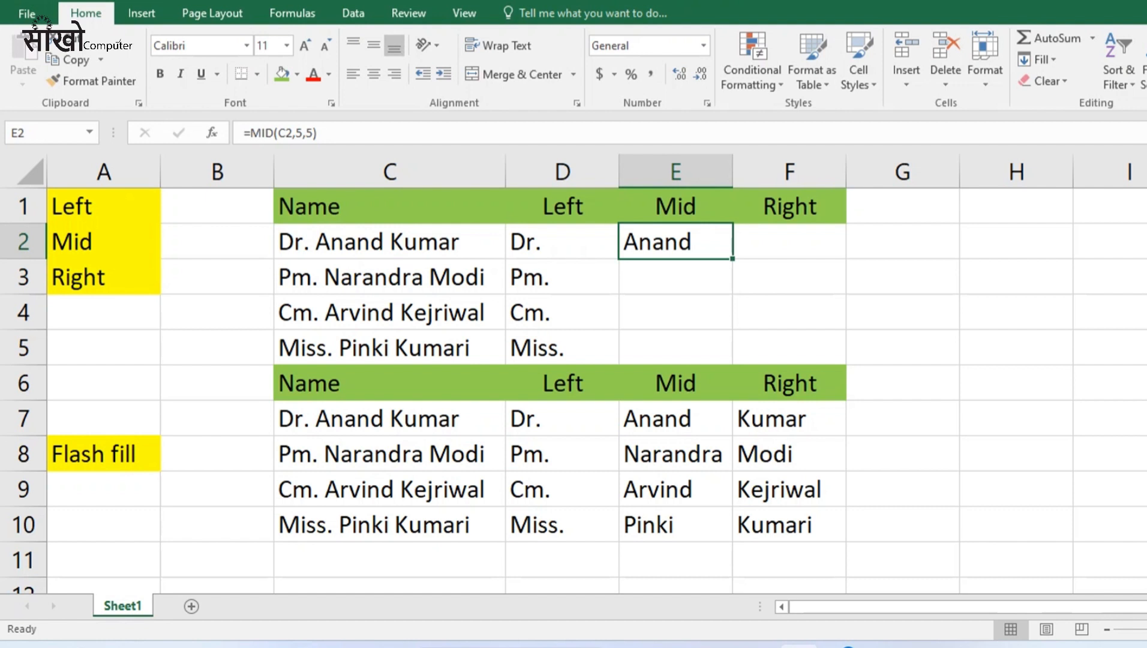
Enter =RIGHT(C2,5) in F2 to extract the last part of the name in C2.
left_click(789, 205)
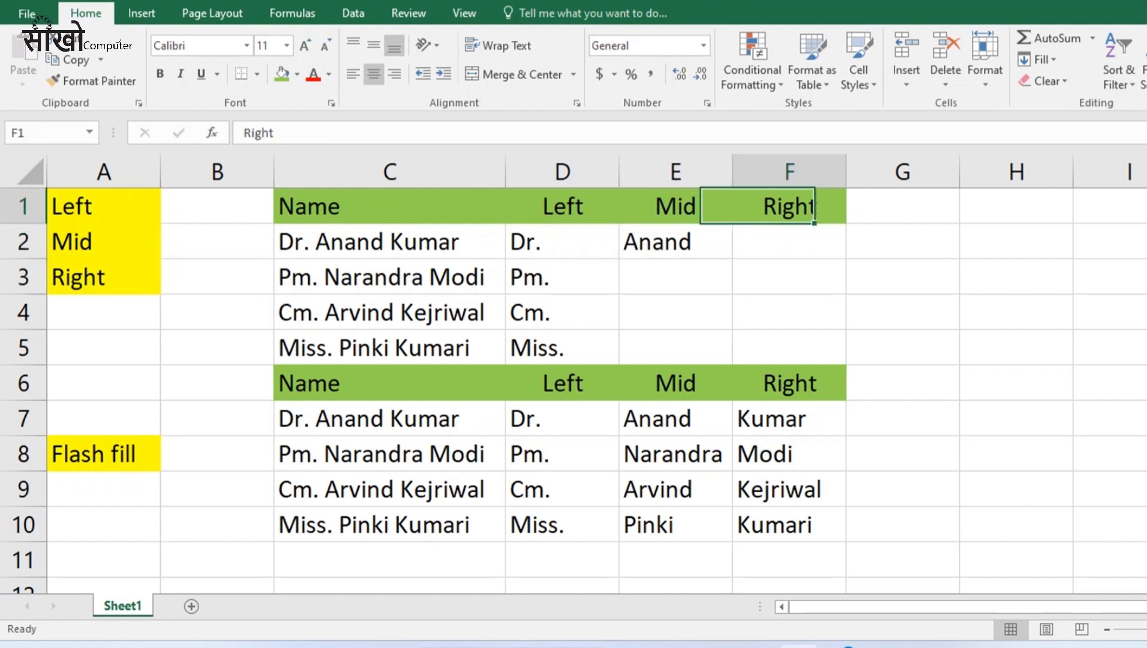
left_click(789, 242)
type("=righ")
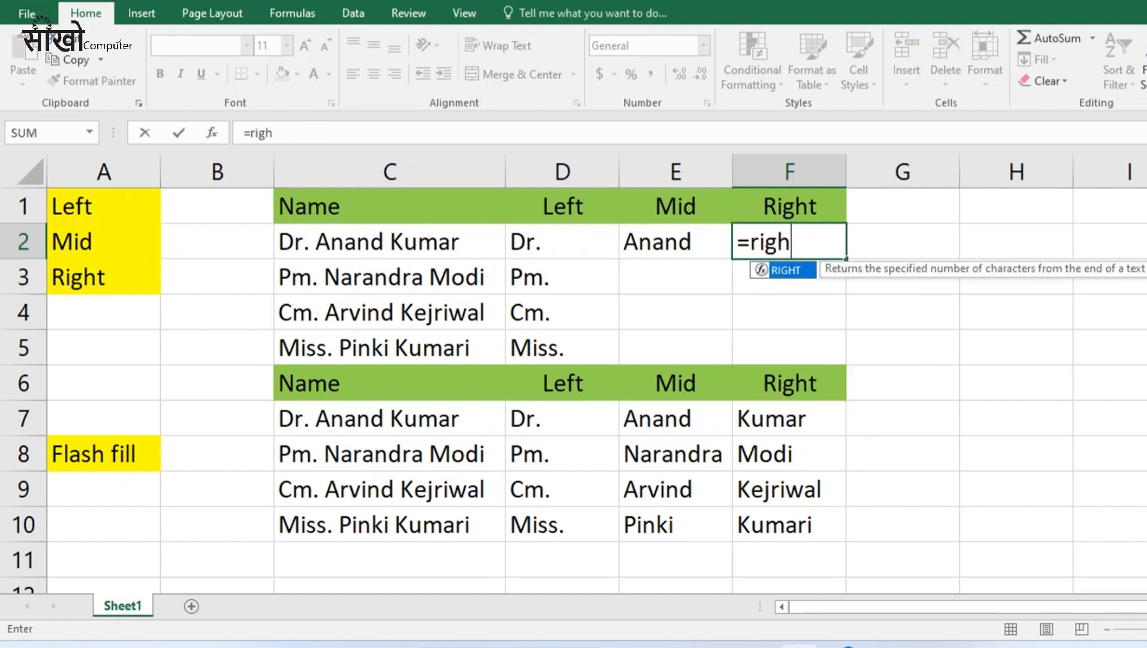
key("Tab")
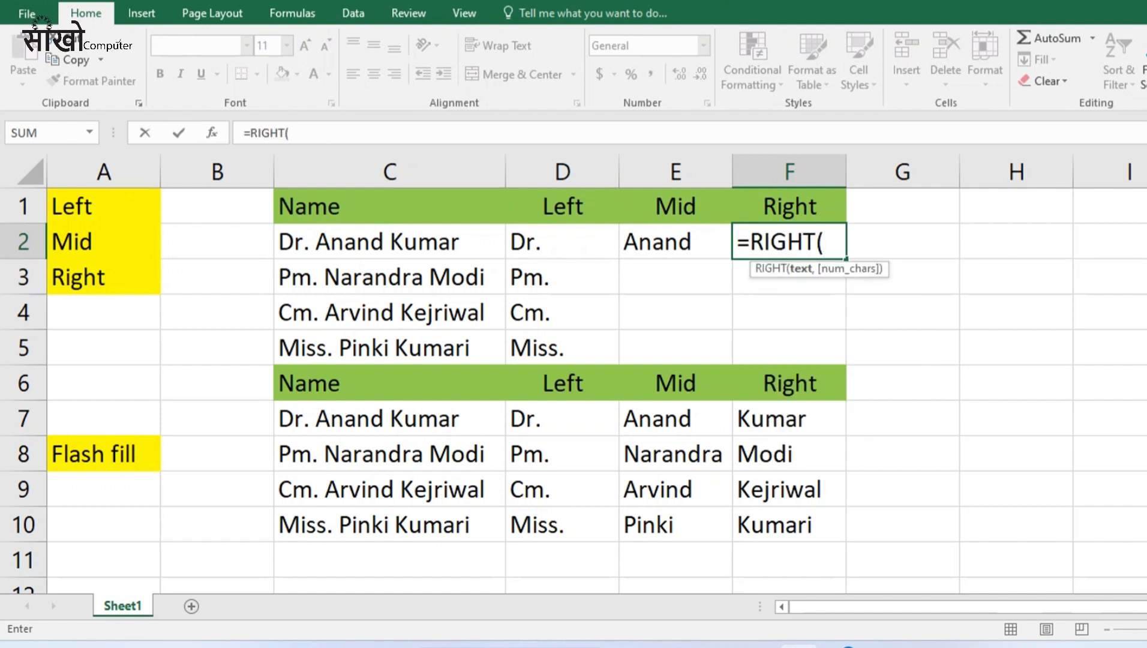
left_click(389, 242)
type(",")
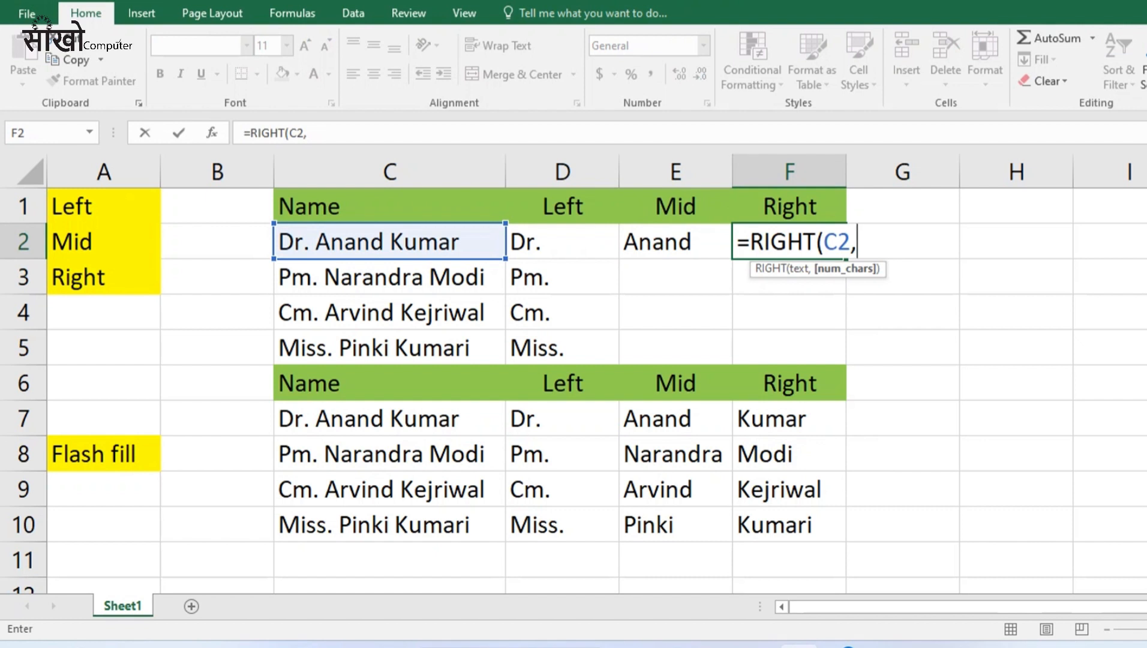
type("5)")
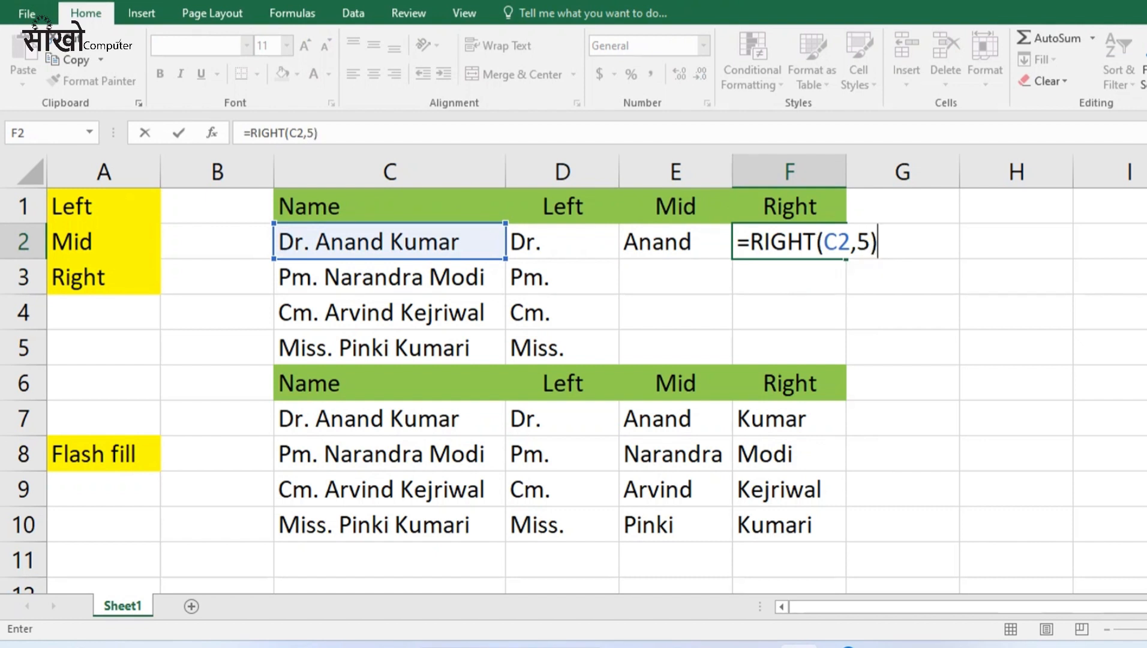
key("Return")
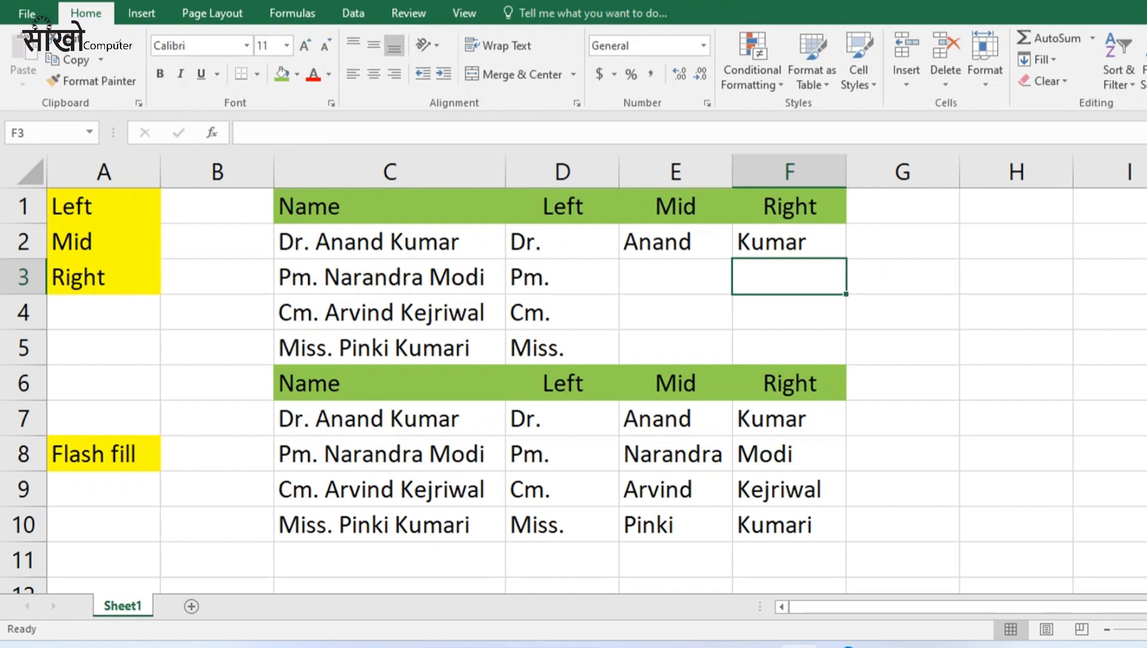
Clear the Left, Mid and Right values in D7:F10 of the lower table and select D7.
left_click(562, 418)
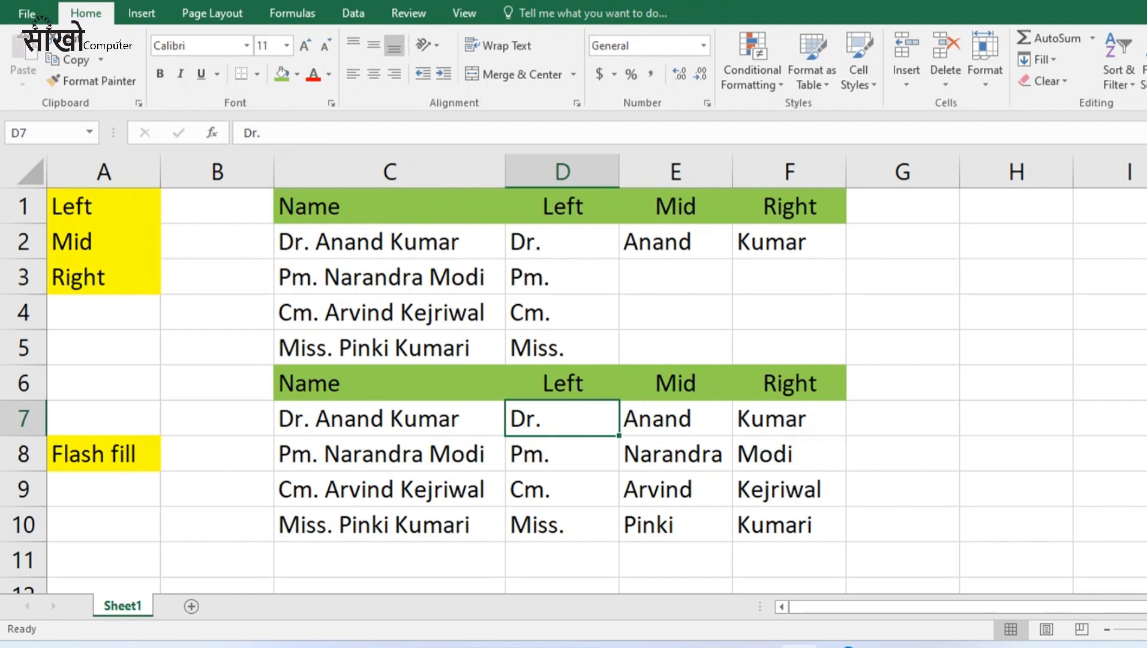
left_click_drag(562, 418, 789, 524)
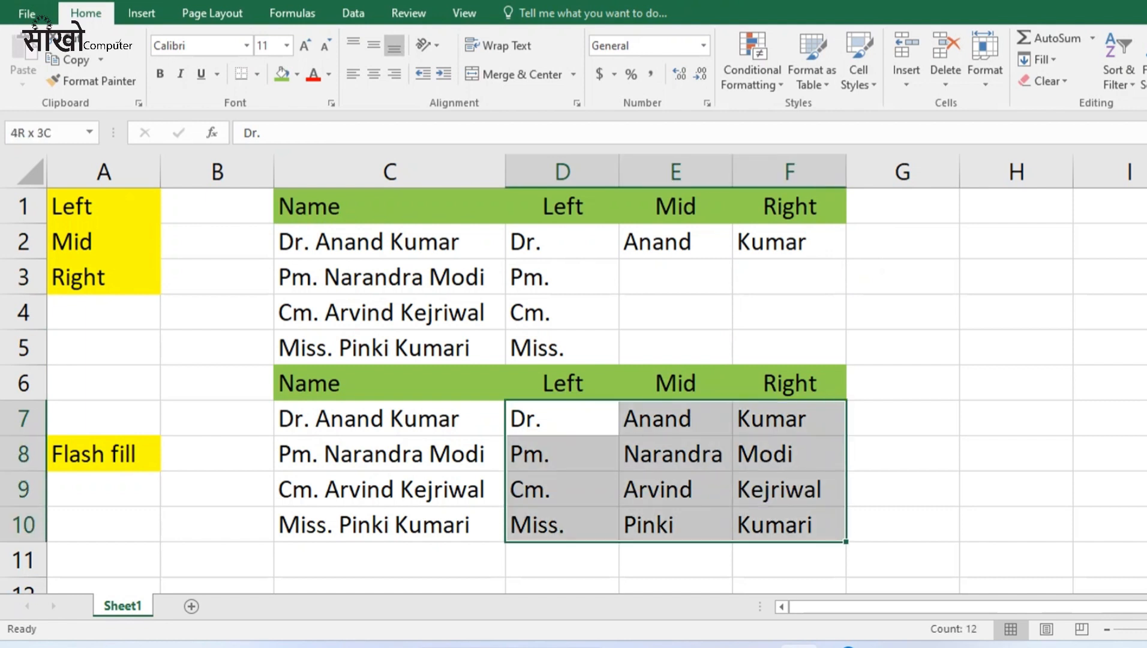
key("Delete")
left_click(562, 418)
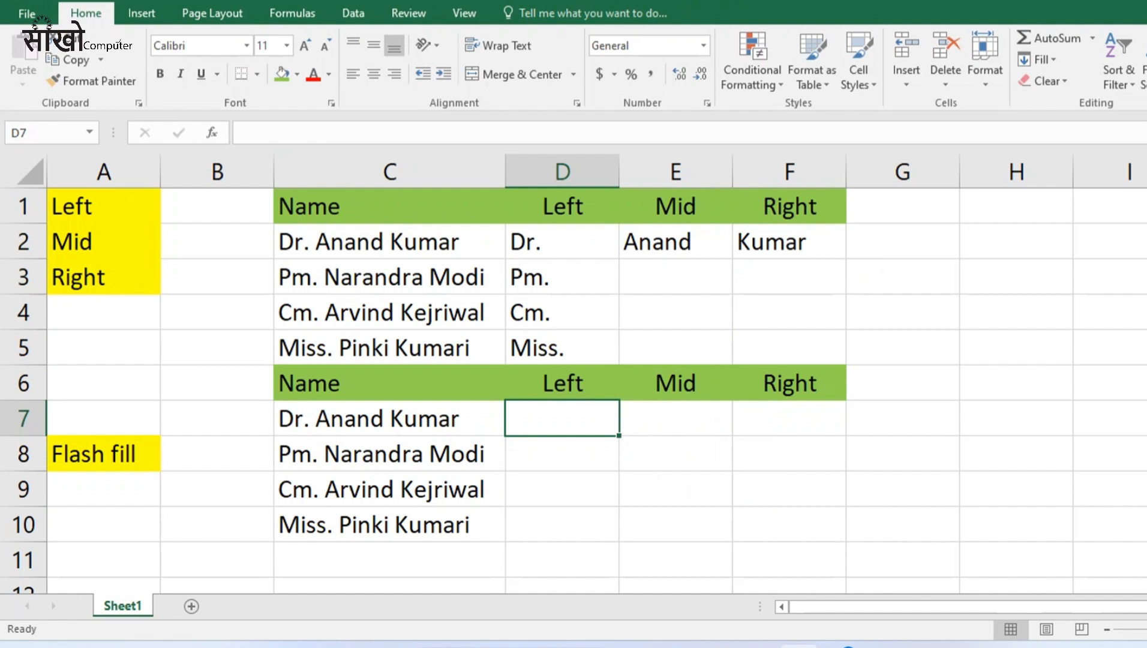
Enter "Dr." in D7 as the title example and Flash Fill the Left column through D10.
type("Dr.")
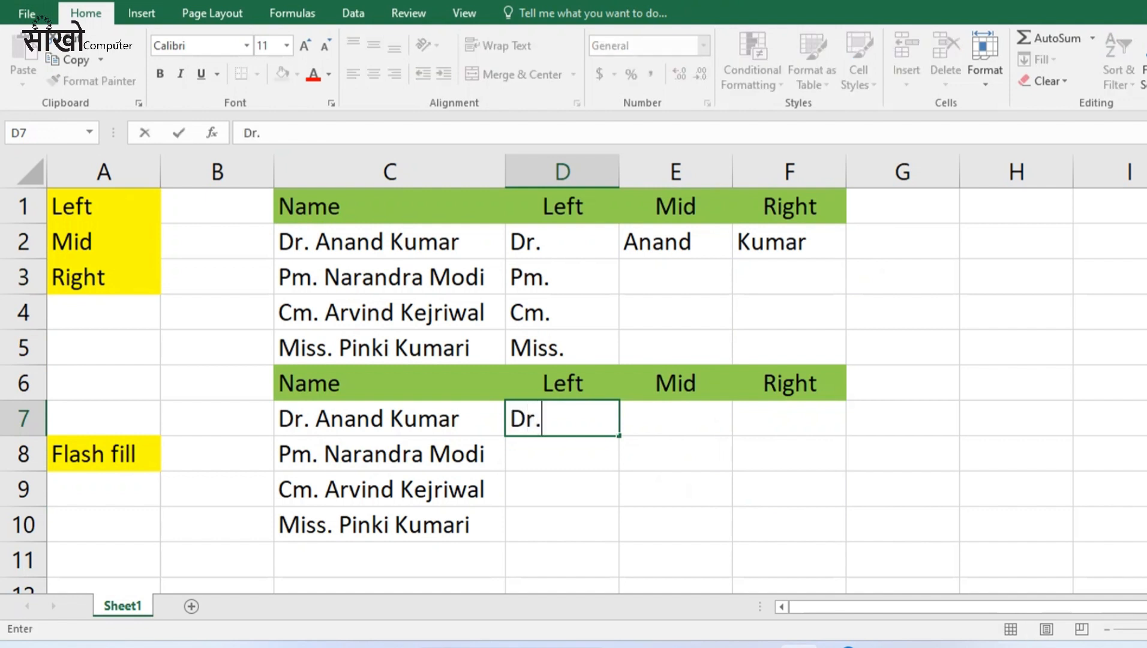
key("Return")
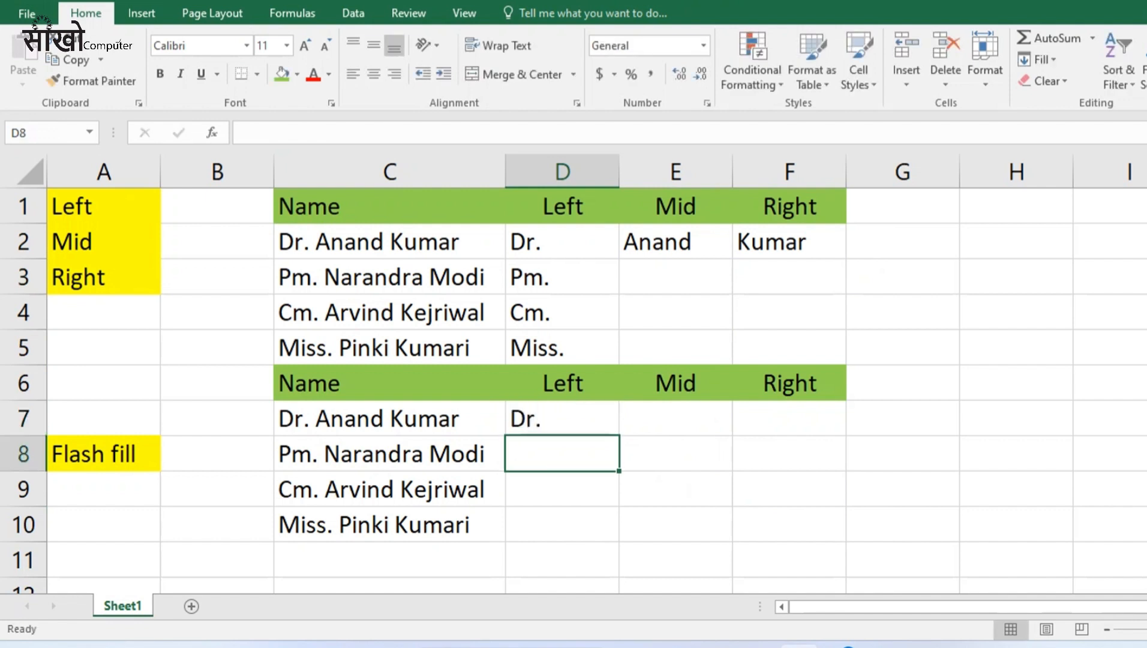
key("Up")
key("shift+Down")
key("shift+Down")
key("shift+Down")
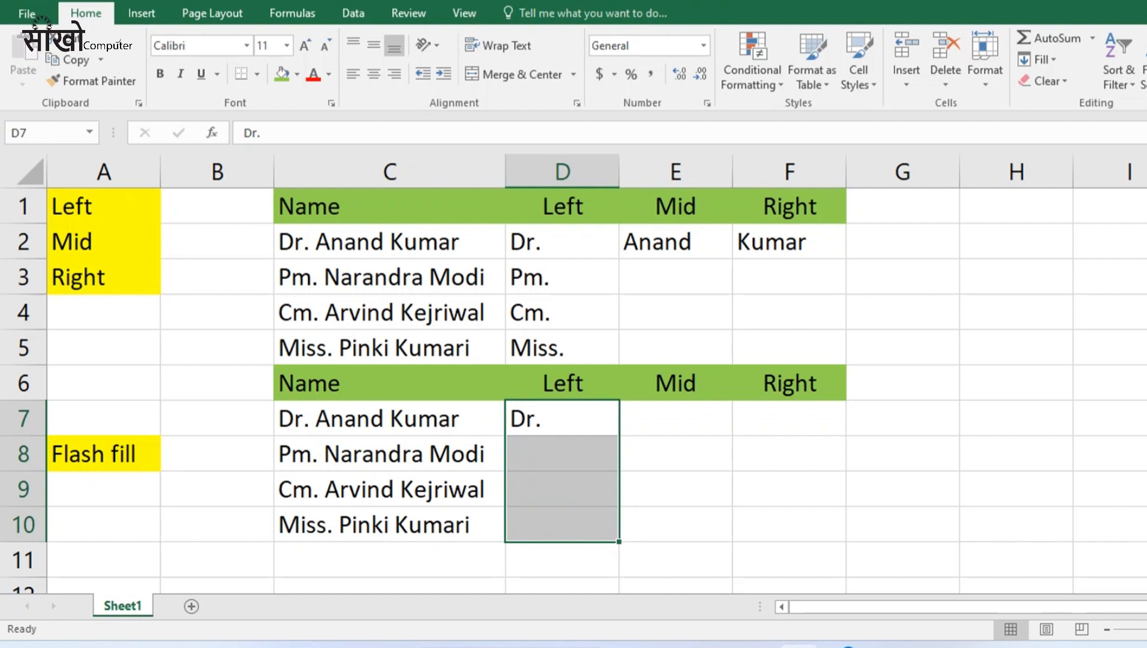
left_click(1038, 59)
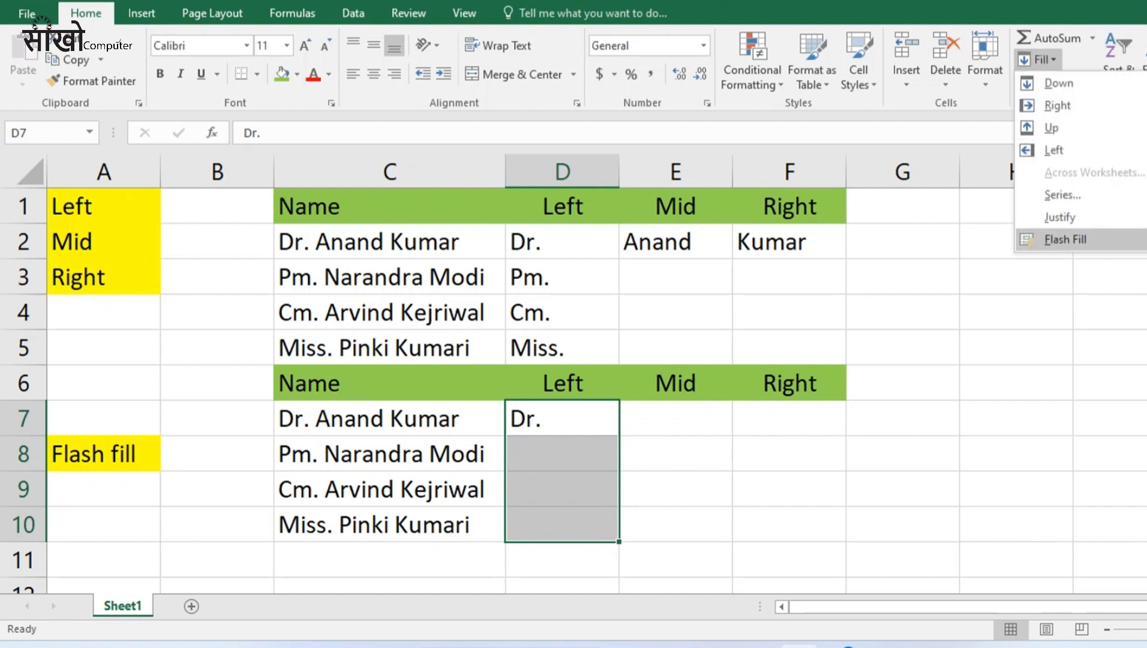
left_click(1064, 239)
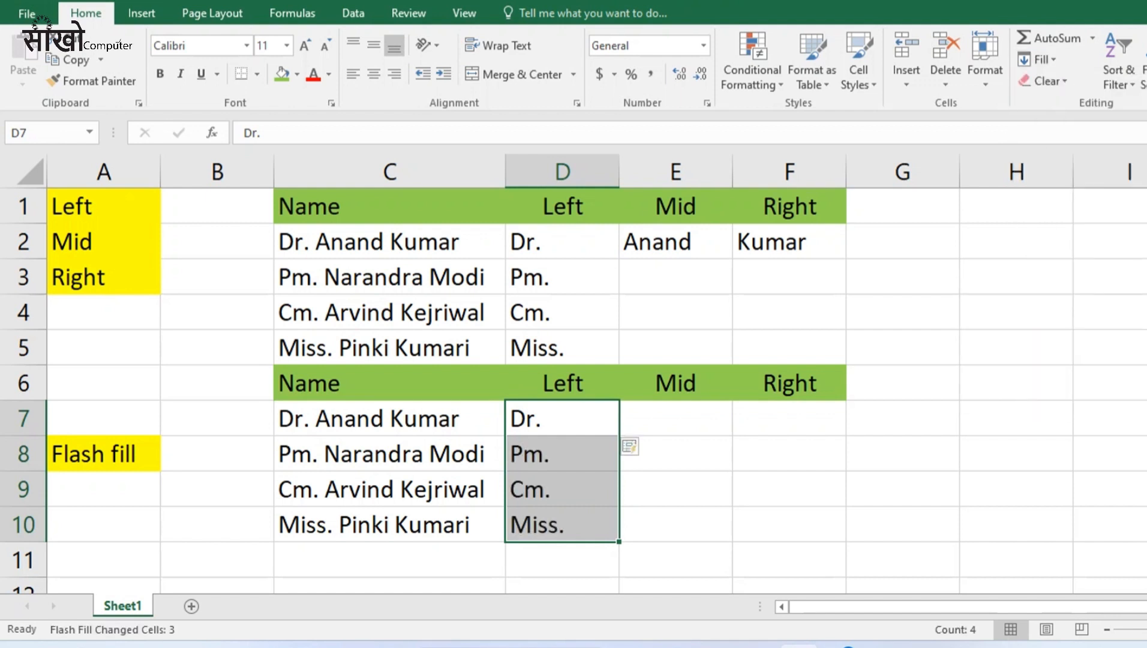
left_click(902, 382)
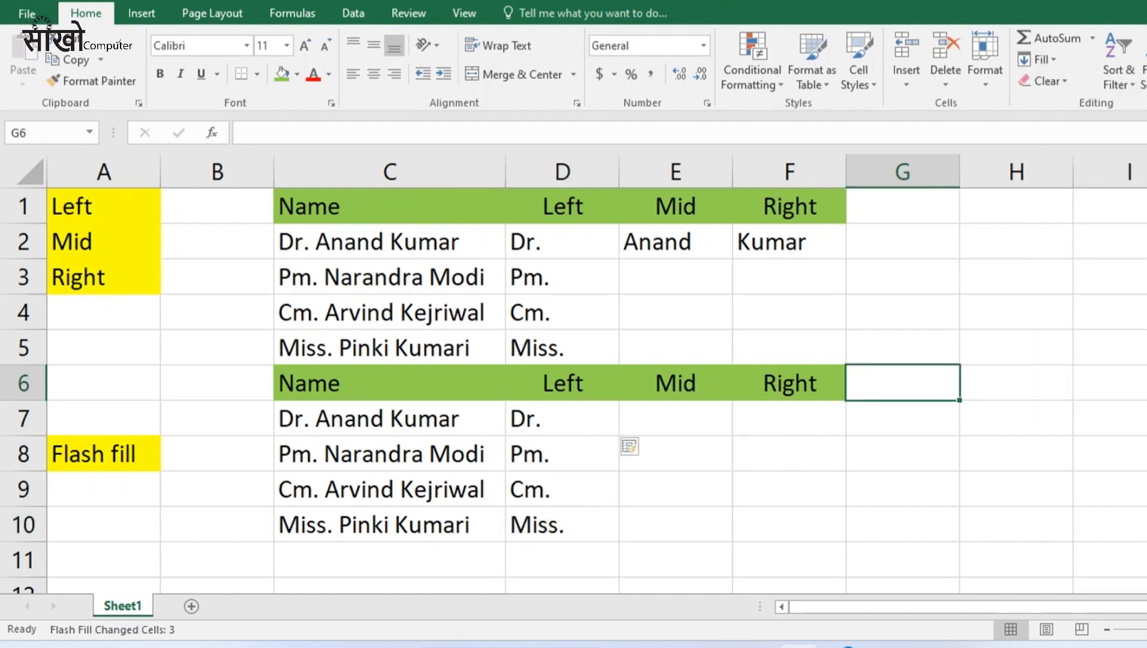
Enter the first name from C7 in E7 and Flash Fill the Mid column through E10.
left_click(676, 418)
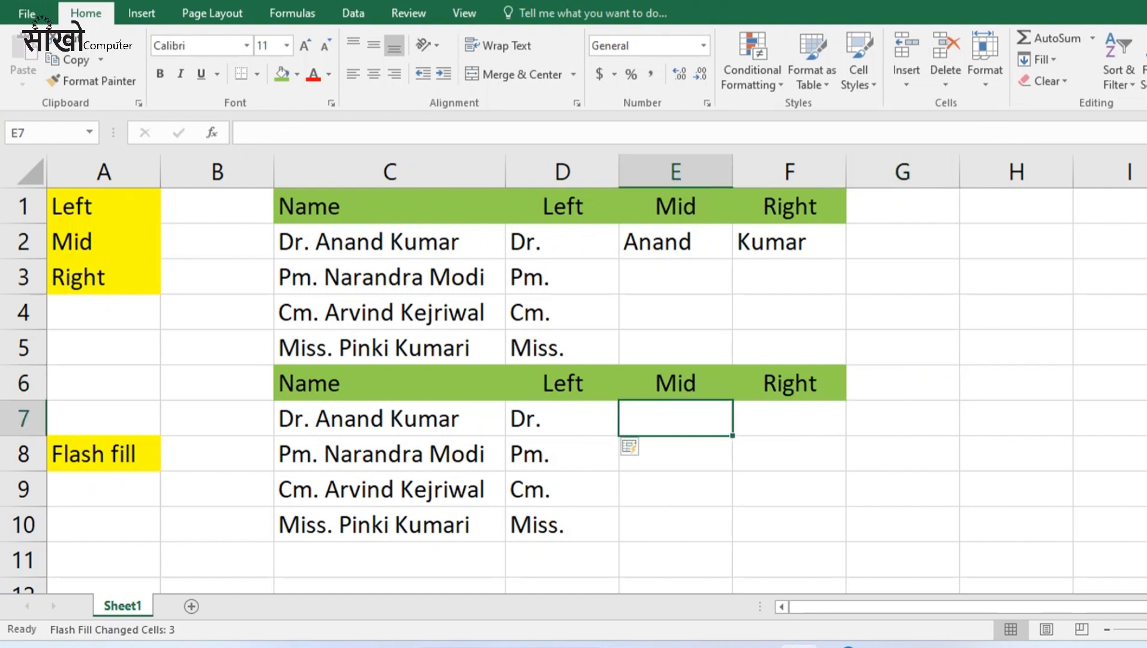
type("Anand")
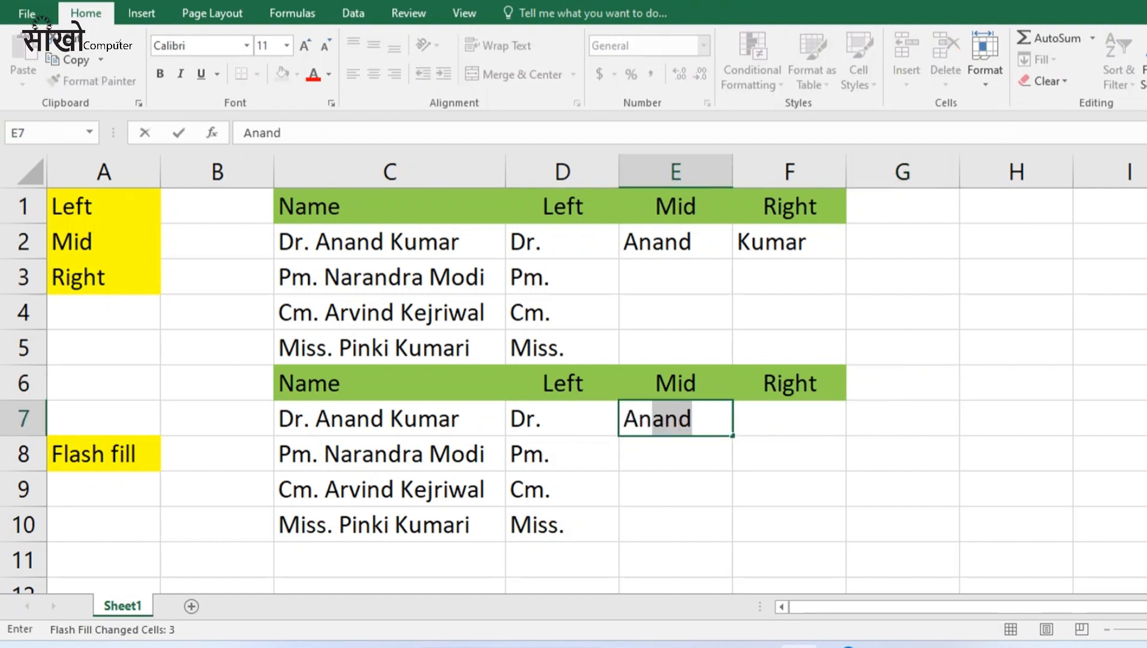
key("Return")
left_click(675, 418)
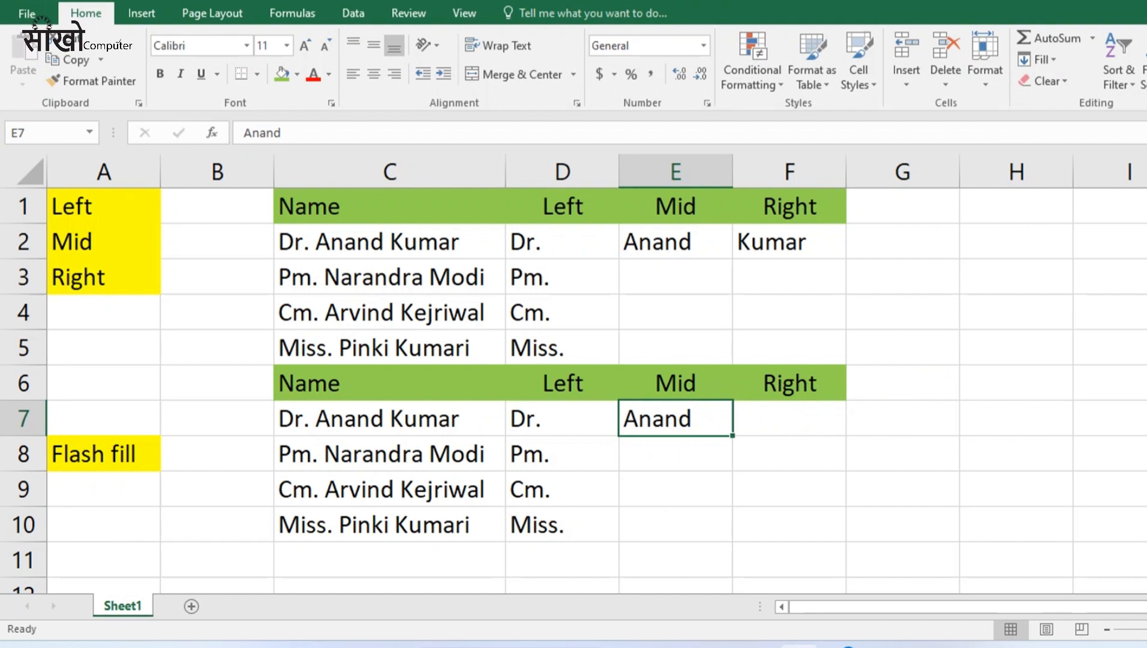
key("shift+Down")
key("shift+Down")
key("shift+Down")
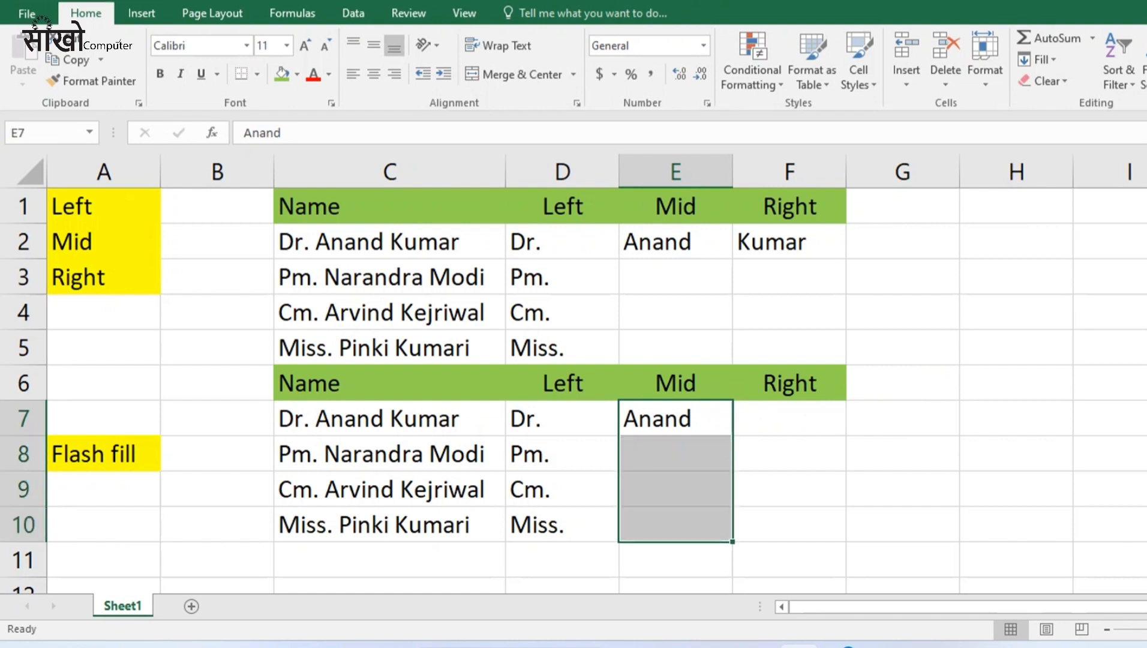
key("ctrl+e")
Enter the last name from C7 in F7 and Flash Fill the Right column through F10.
left_click(789, 418)
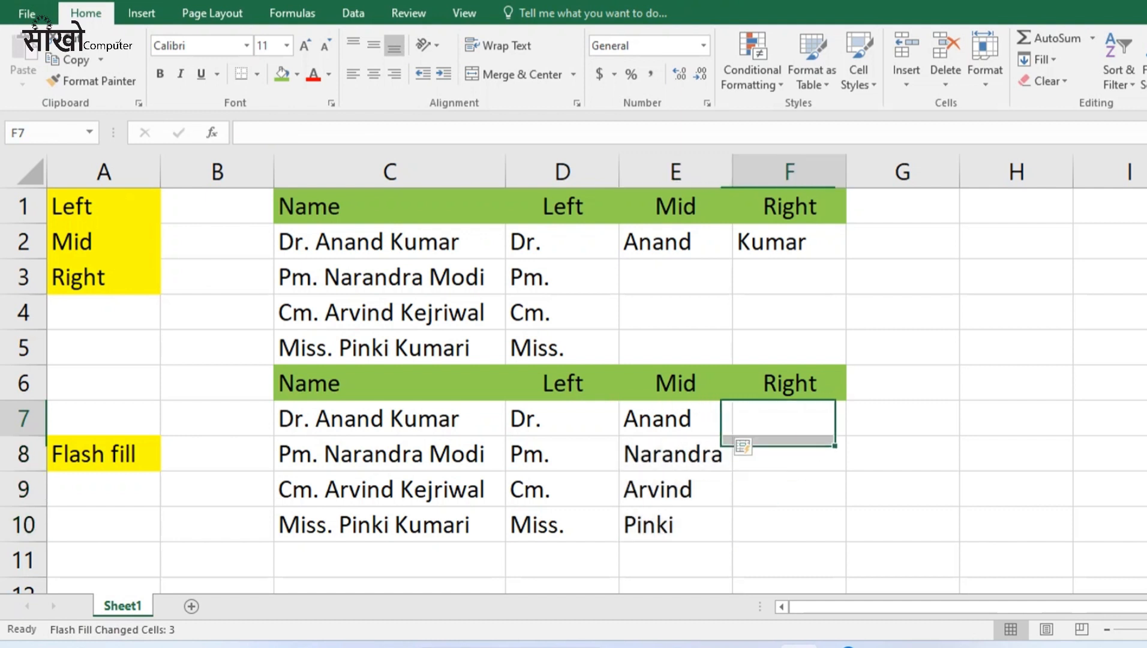
type("Kumar")
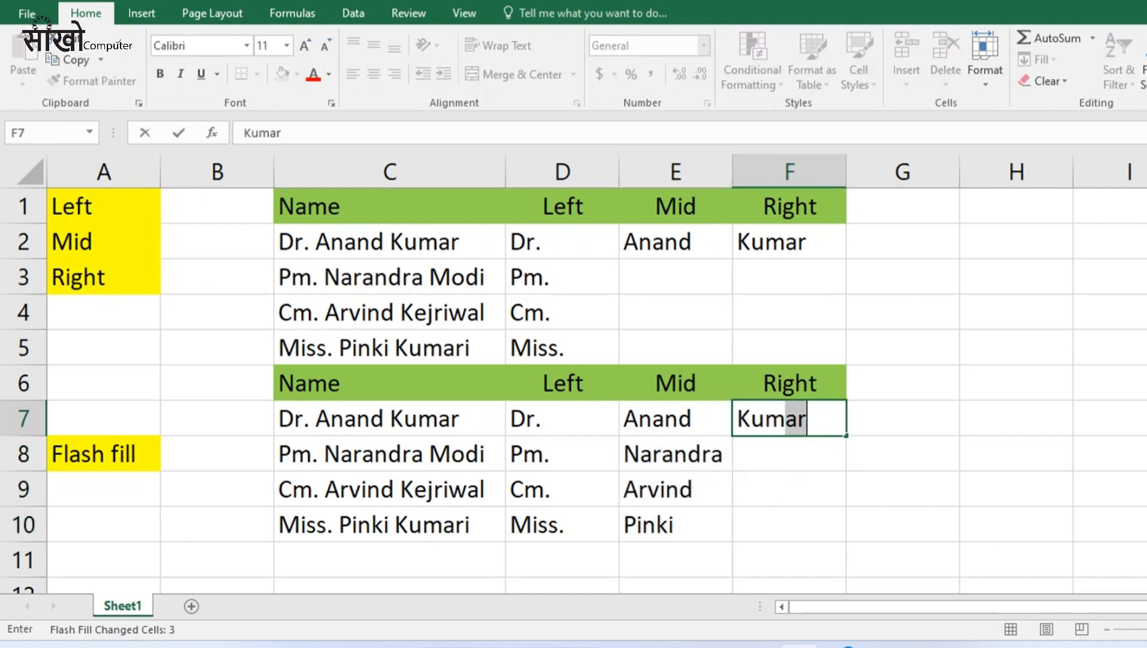
key("ctrl+Return")
key("shift+Down")
key("shift+Down")
key("shift+Down")
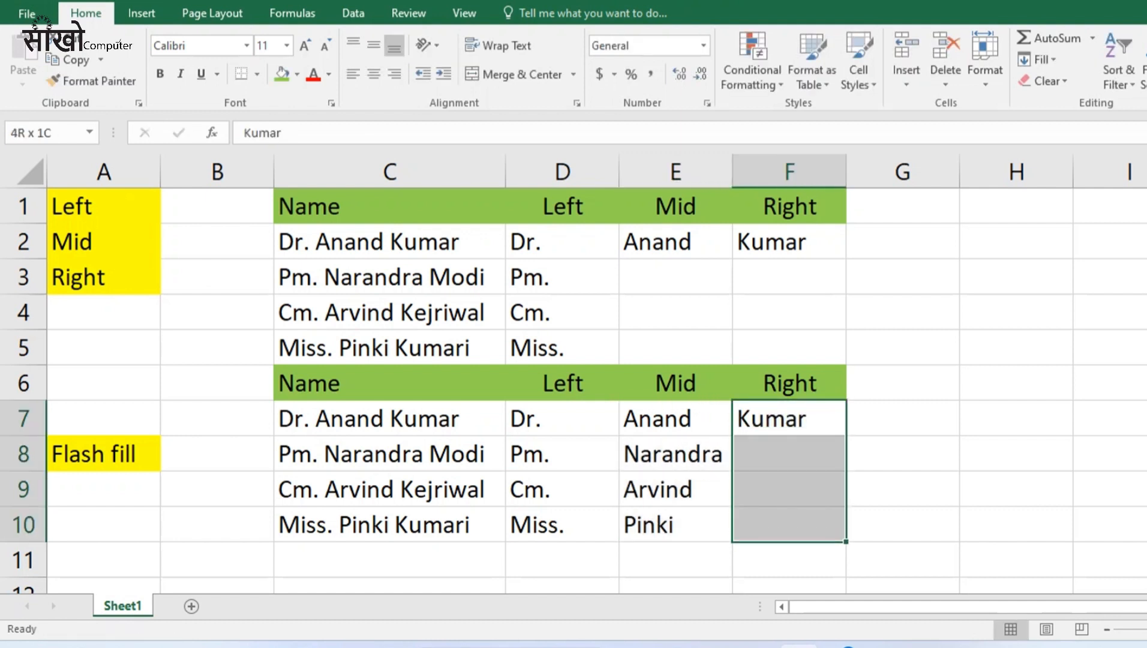
key("ctrl+e")
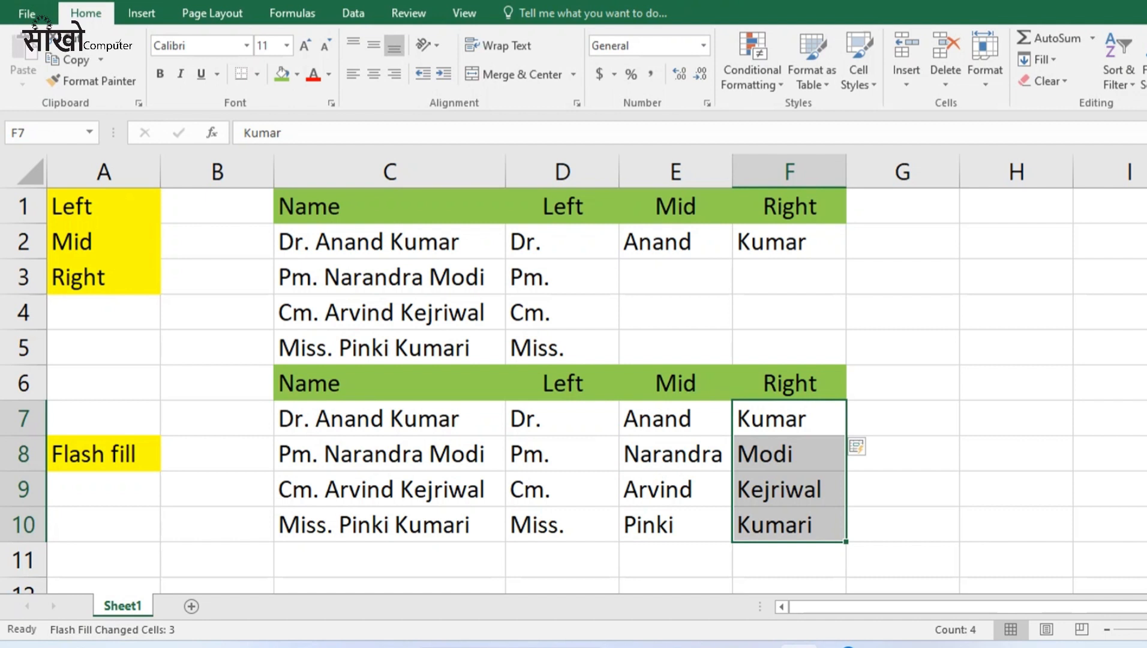
left_click(390, 489)
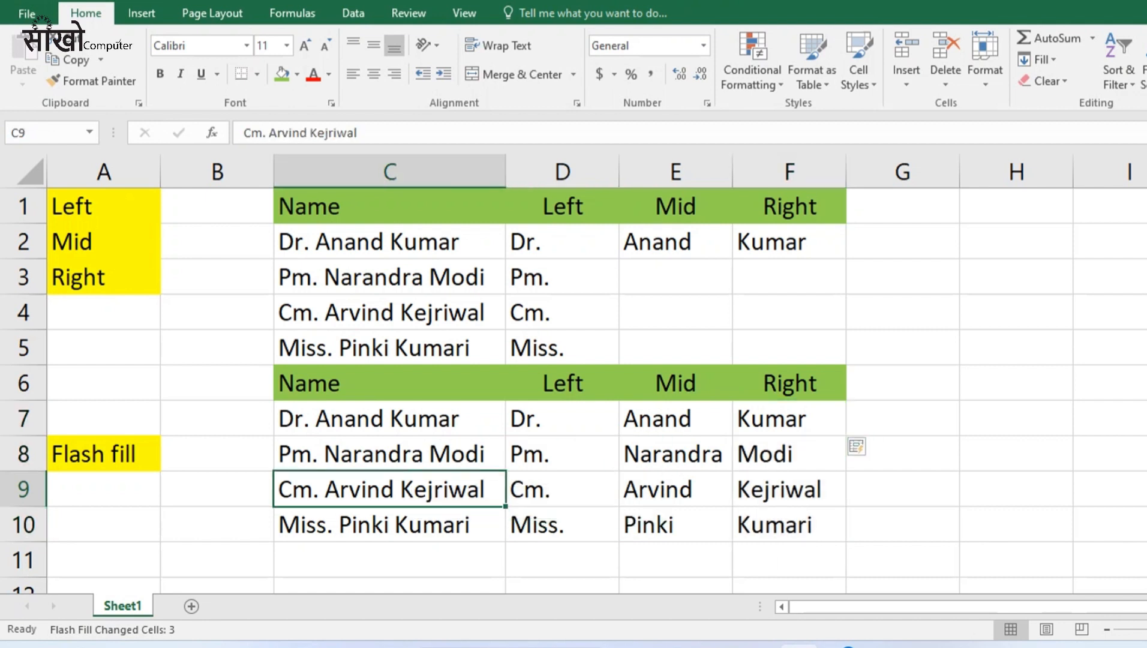
left_click_drag(389, 382, 389, 525)
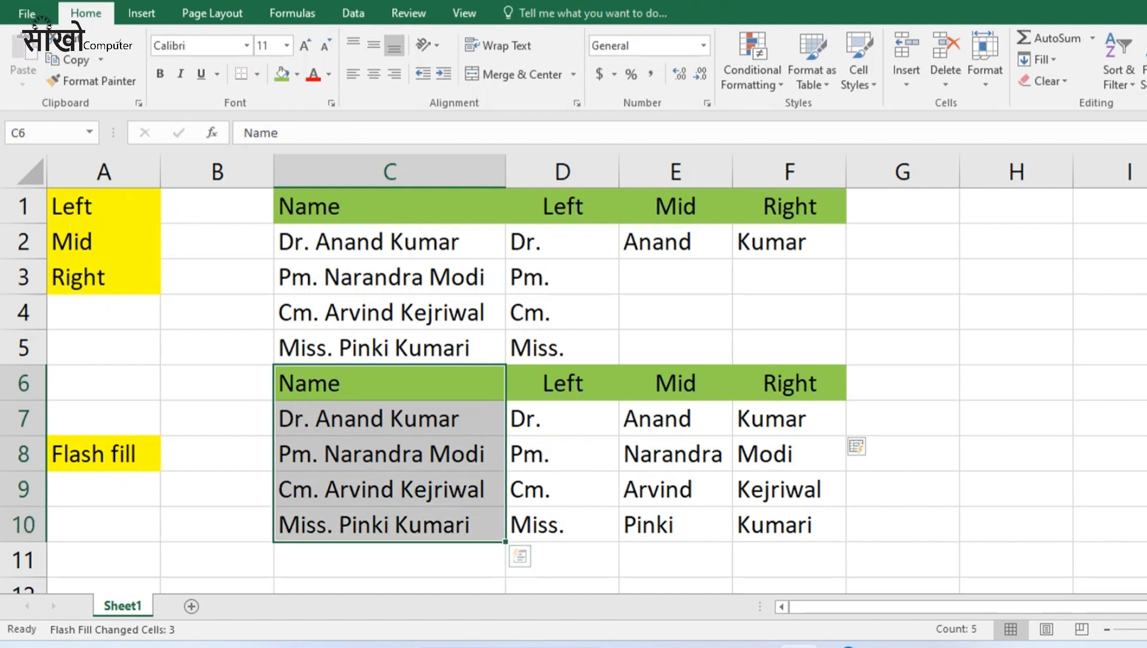
left_click_drag(562, 383, 562, 524)
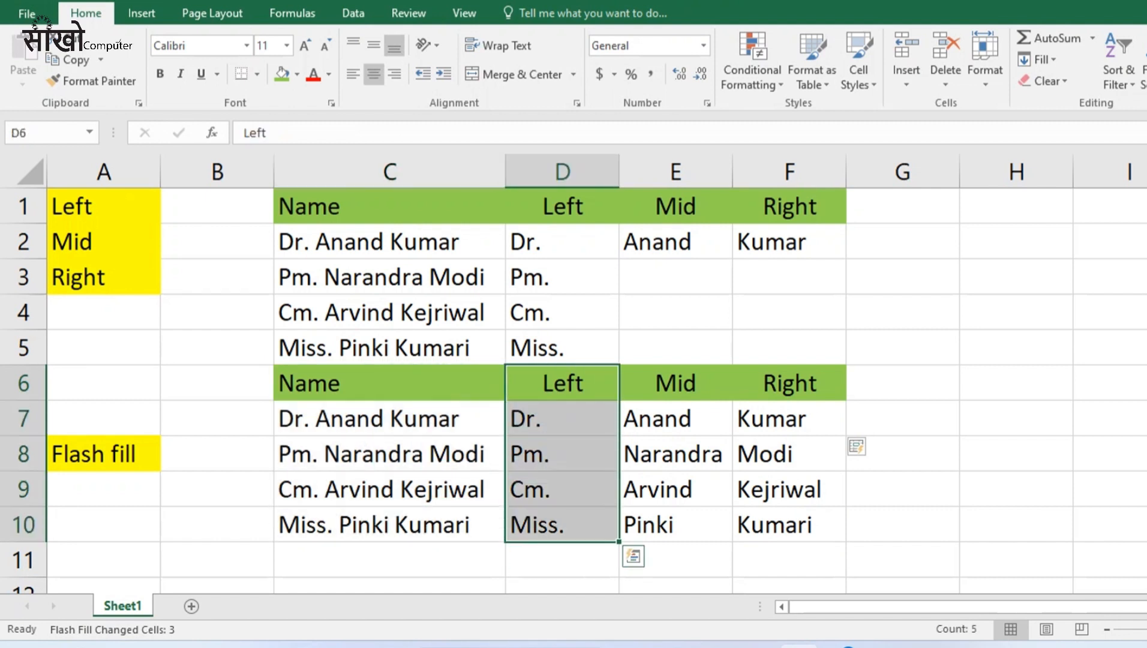